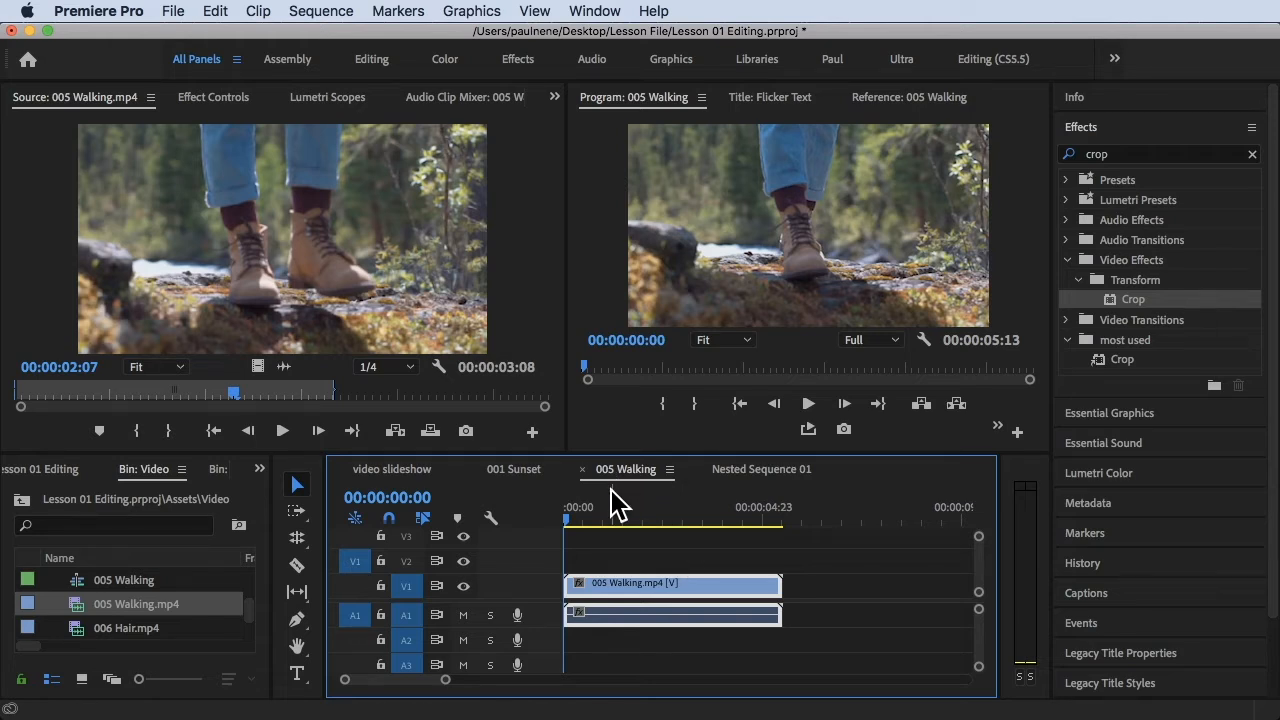
- Expand video track V1 in the 005 Walking sequence and enlarge the clip in the timeline
{"action": "left_click_drag", "start_coordinate": [577, 527], "coordinate": [524, 518]}
{"action": "double_click", "coordinate": [540, 598]}
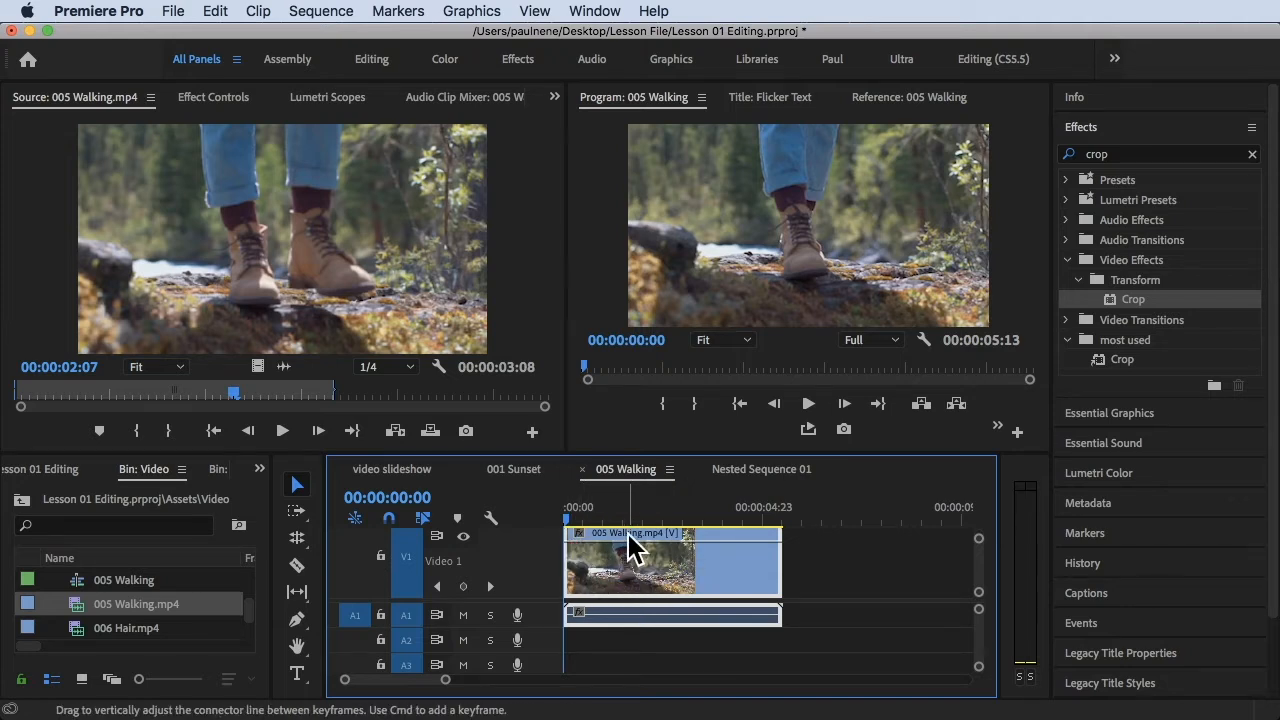
{"action": "left_click_drag", "start_coordinate": [590, 507], "coordinate": [567, 506]}
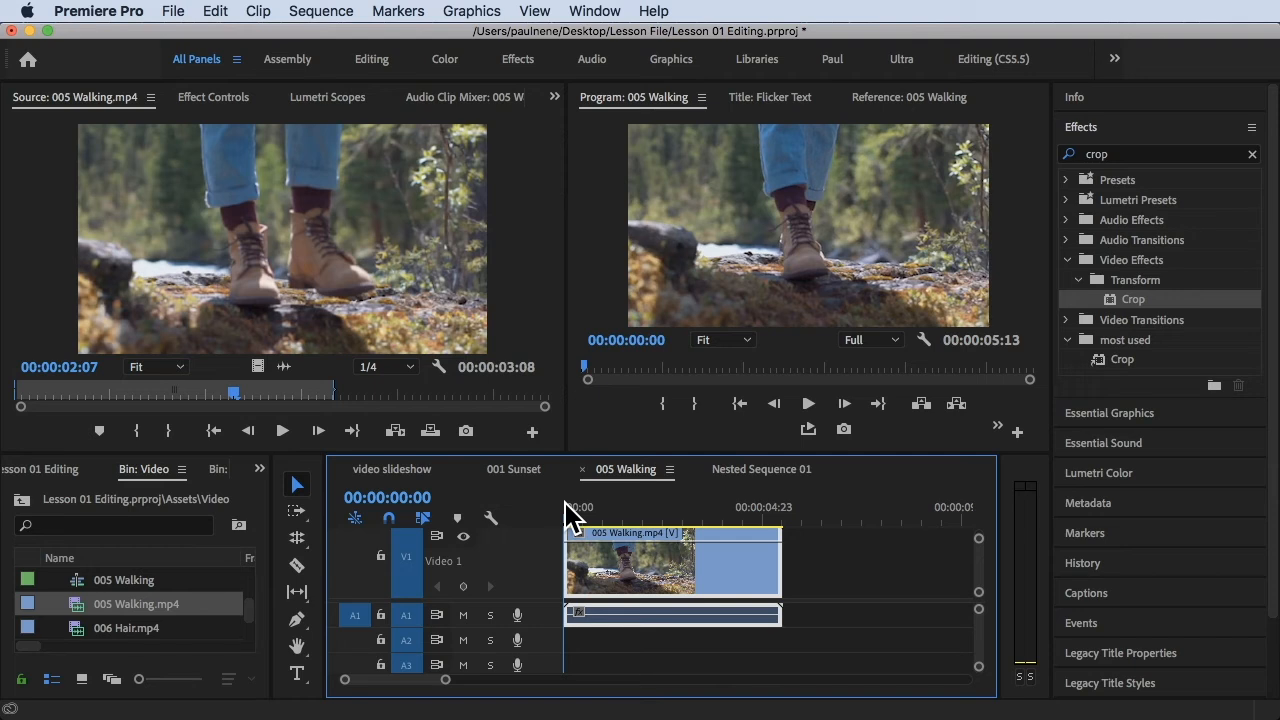
{"action": "key", "text": "backslash"}
{"action": "key", "text": "backslash"}
{"action": "left_click_drag", "start_coordinate": [446, 682], "coordinate": [438, 682]}
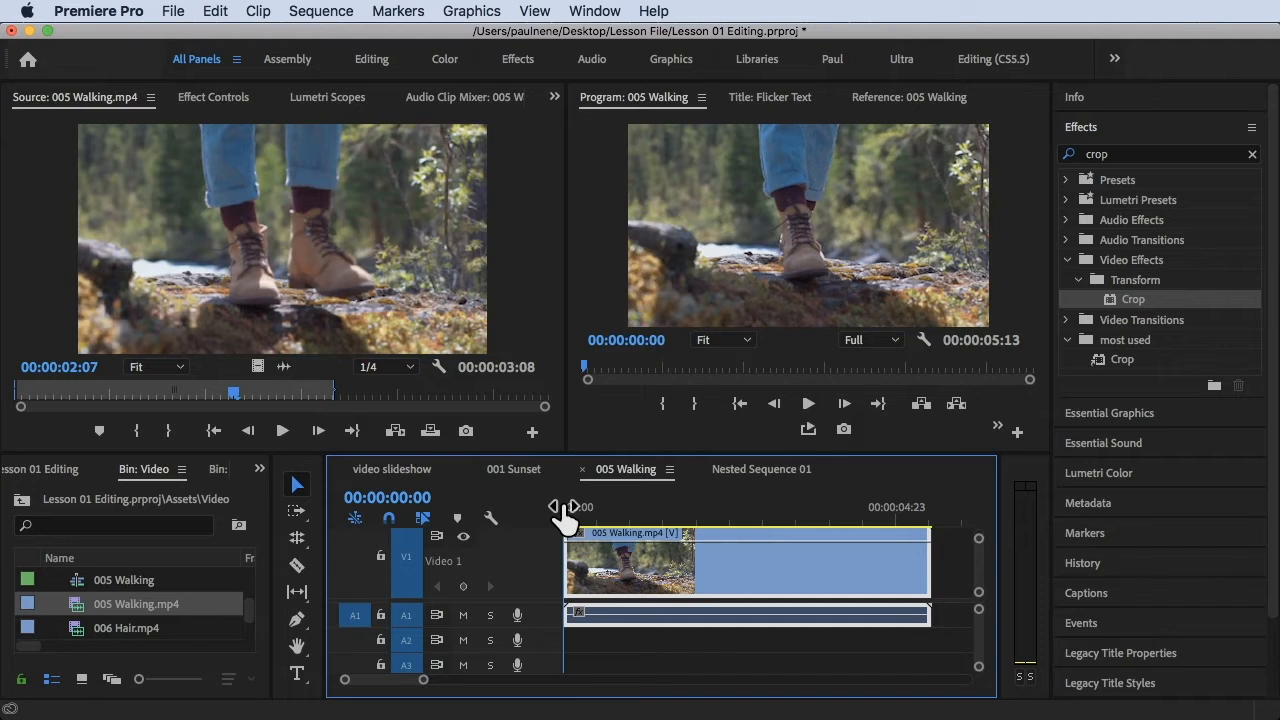
- Show the Time Remapping Speed keyframes on the 005 Walking.mp4 video clip
{"action": "right_click", "coordinate": [630, 566]}
{"action": "scroll", "coordinate": [698, 612], "scroll_direction": "down", "scroll_amount": 5}
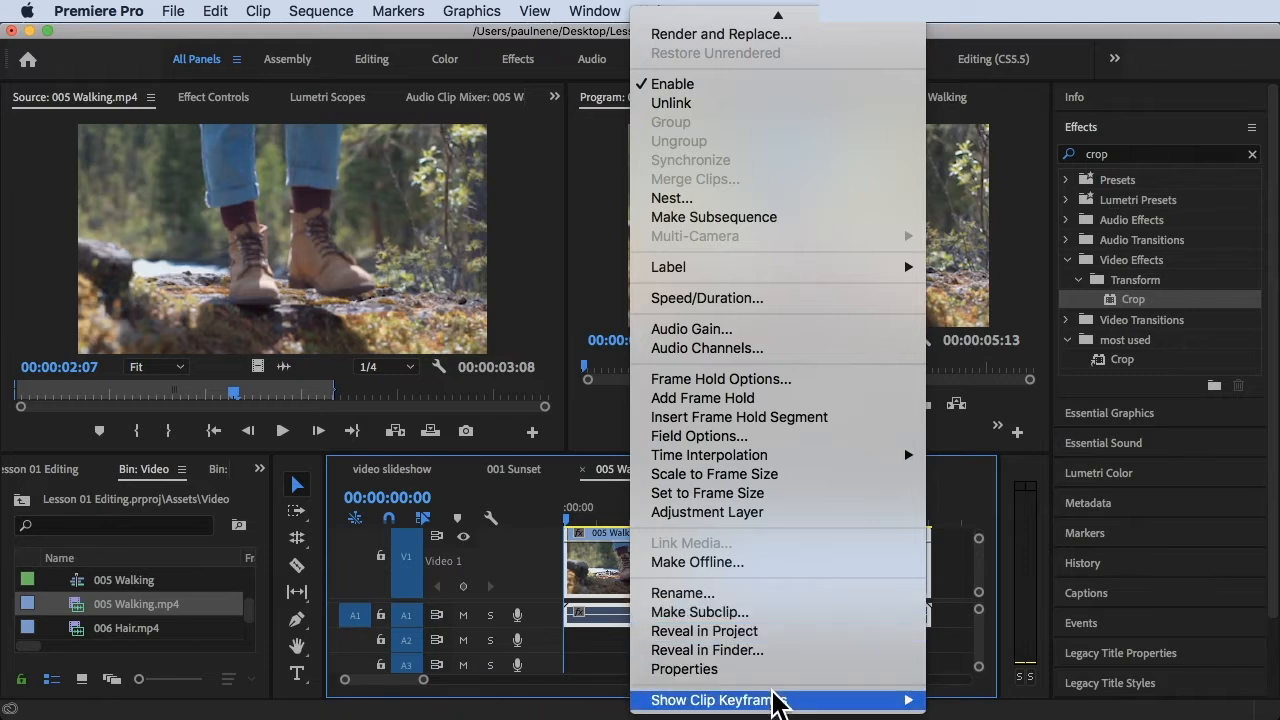
{"action": "mouse_move", "coordinate": [777, 699]}
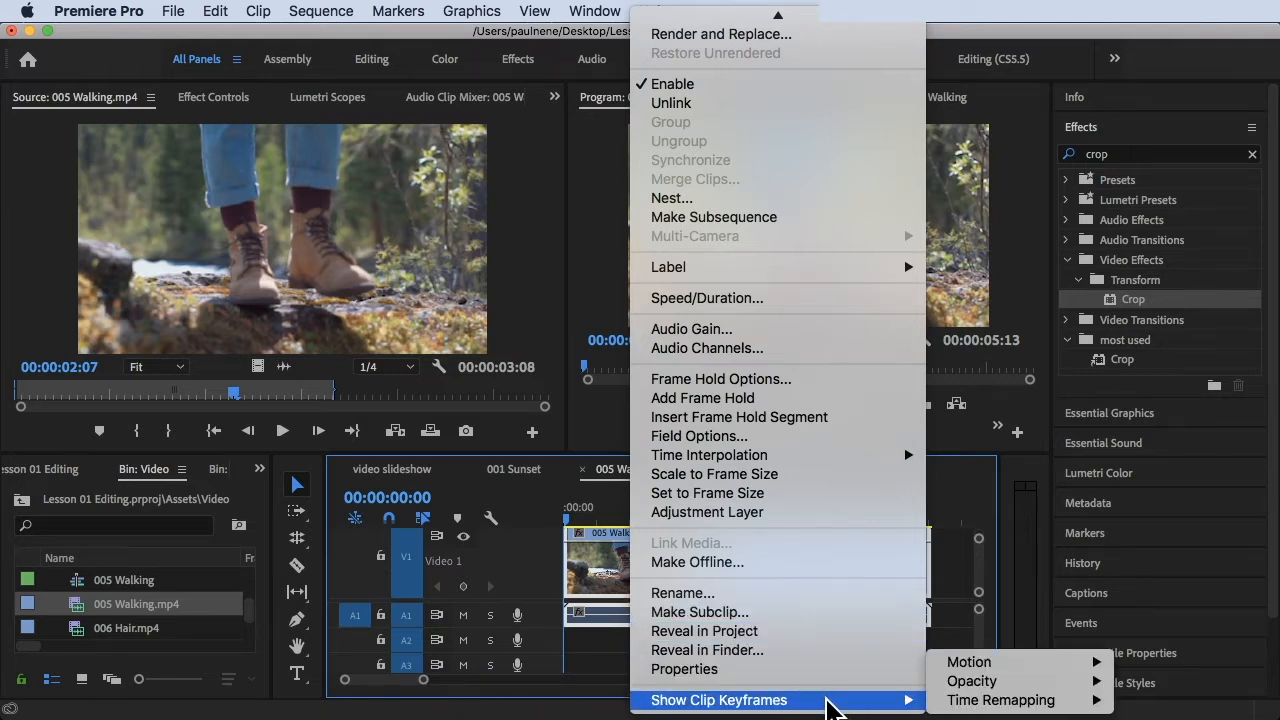
{"action": "mouse_move", "coordinate": [955, 704]}
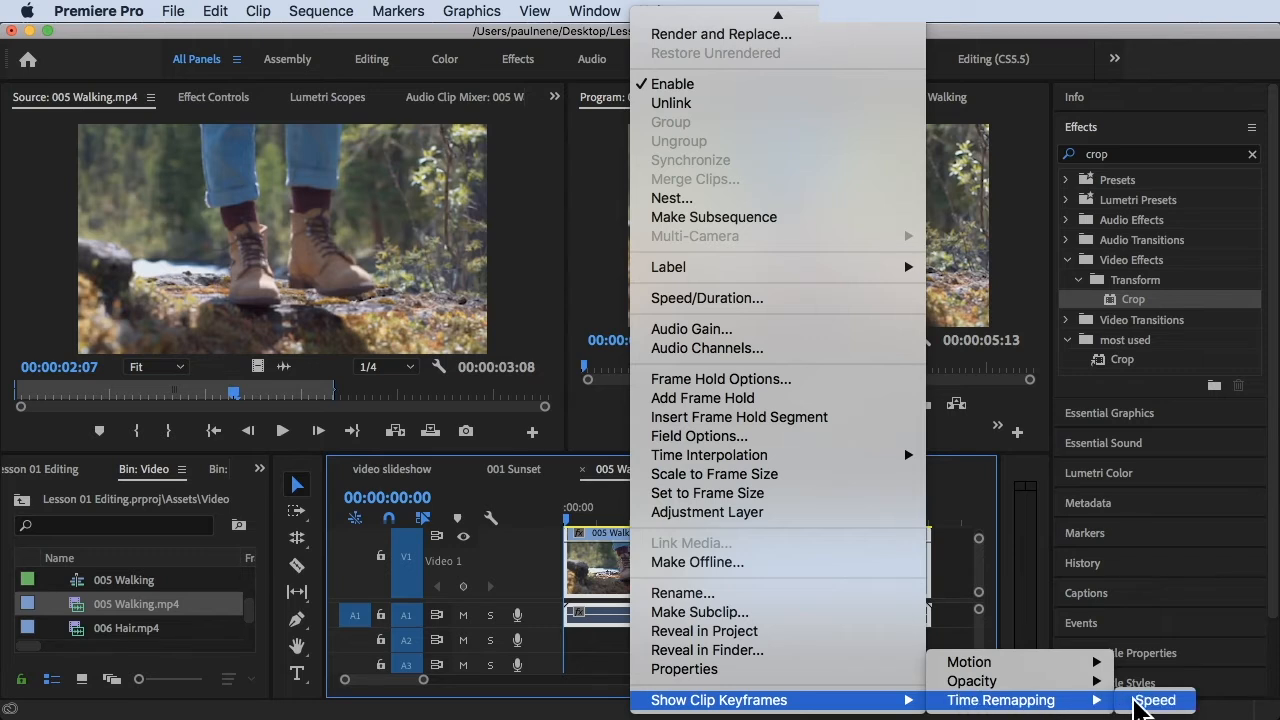
{"action": "left_click", "coordinate": [1155, 700]}
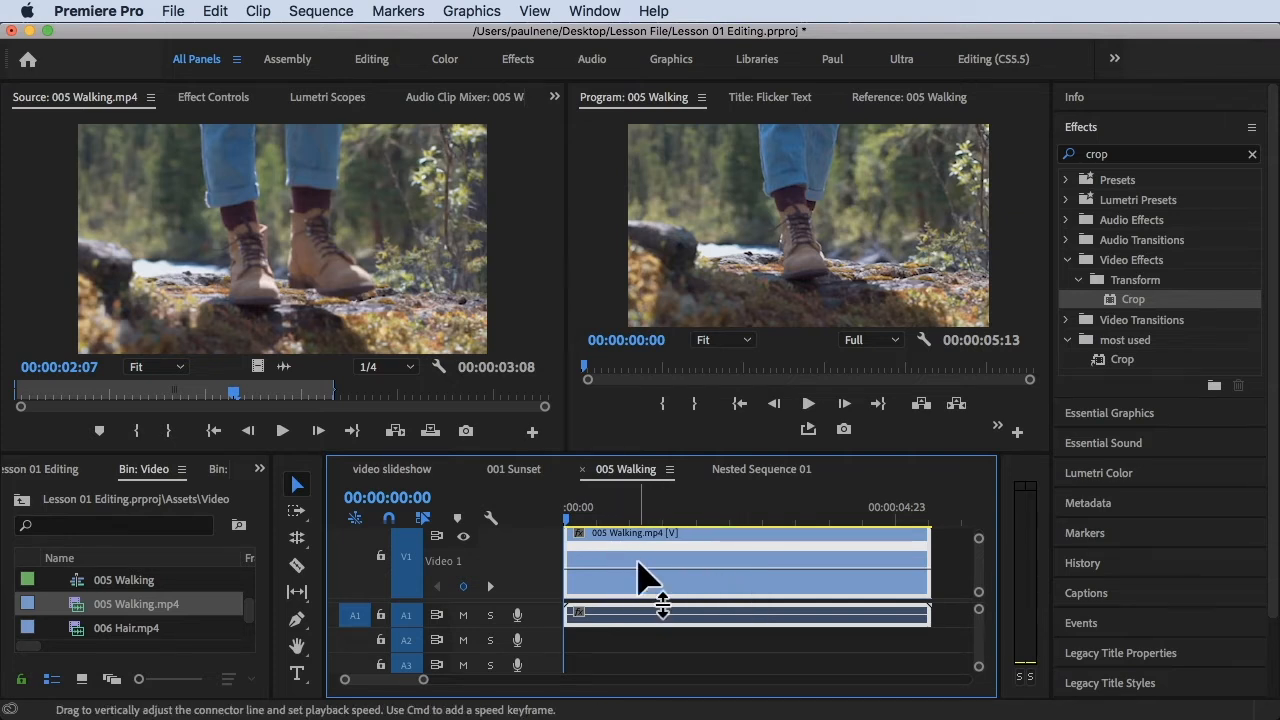
- Add speed keyframes to the 005 Walking.mp4 clip at 00:00:01:01 and 00:00:02:21
{"action": "left_click_drag", "start_coordinate": [572, 518], "coordinate": [636, 518]}
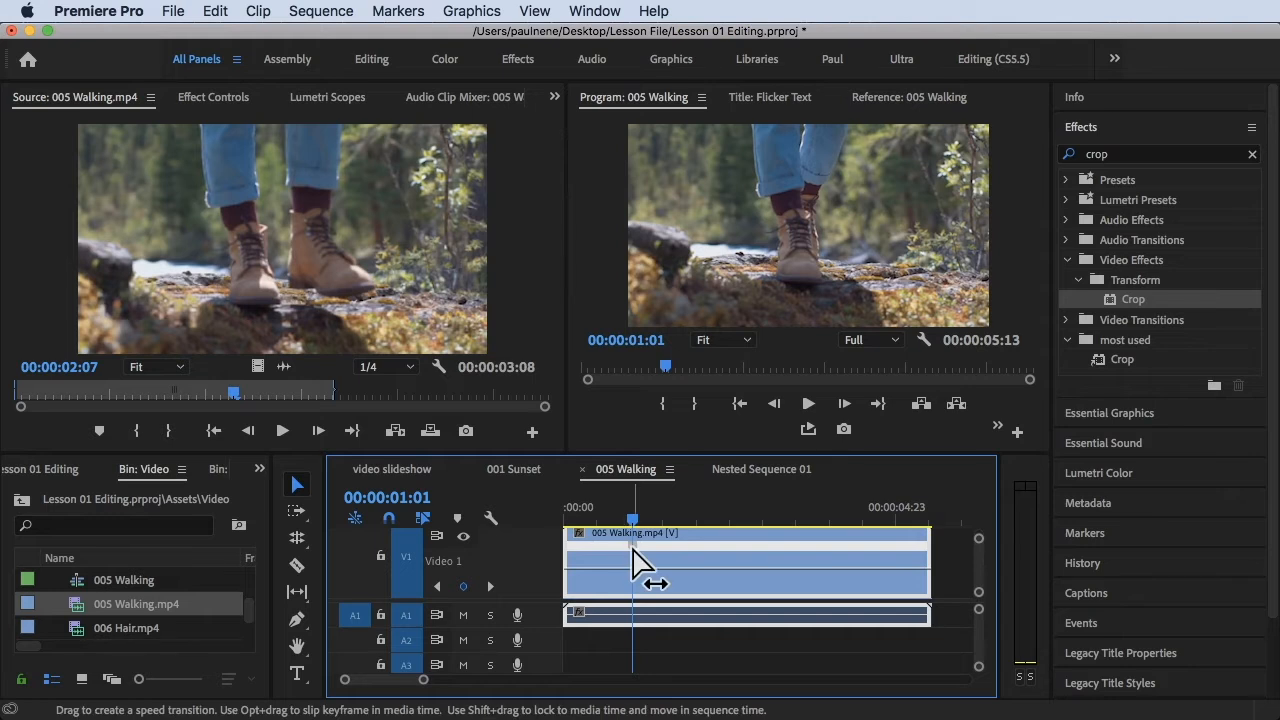
{"action": "left_click", "coordinate": [635, 516]}
{"action": "left_click_drag", "start_coordinate": [635, 516], "coordinate": [750, 520]}
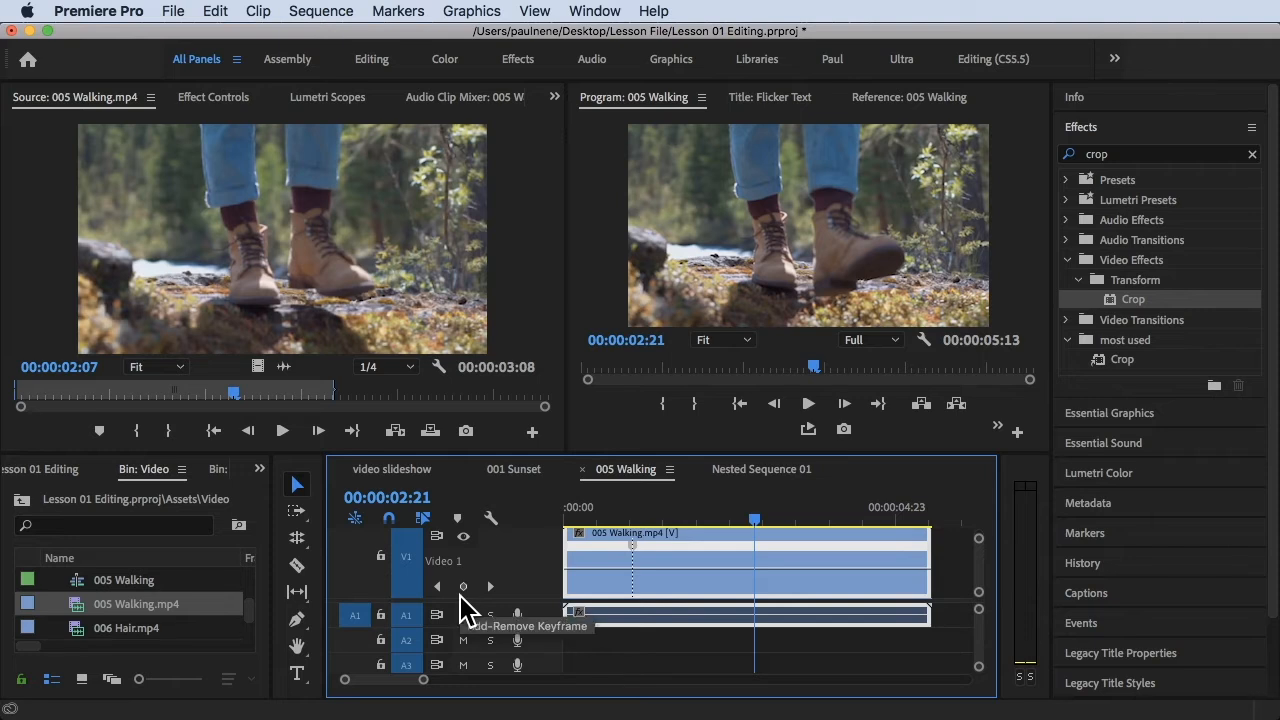
{"action": "left_click", "coordinate": [463, 586]}
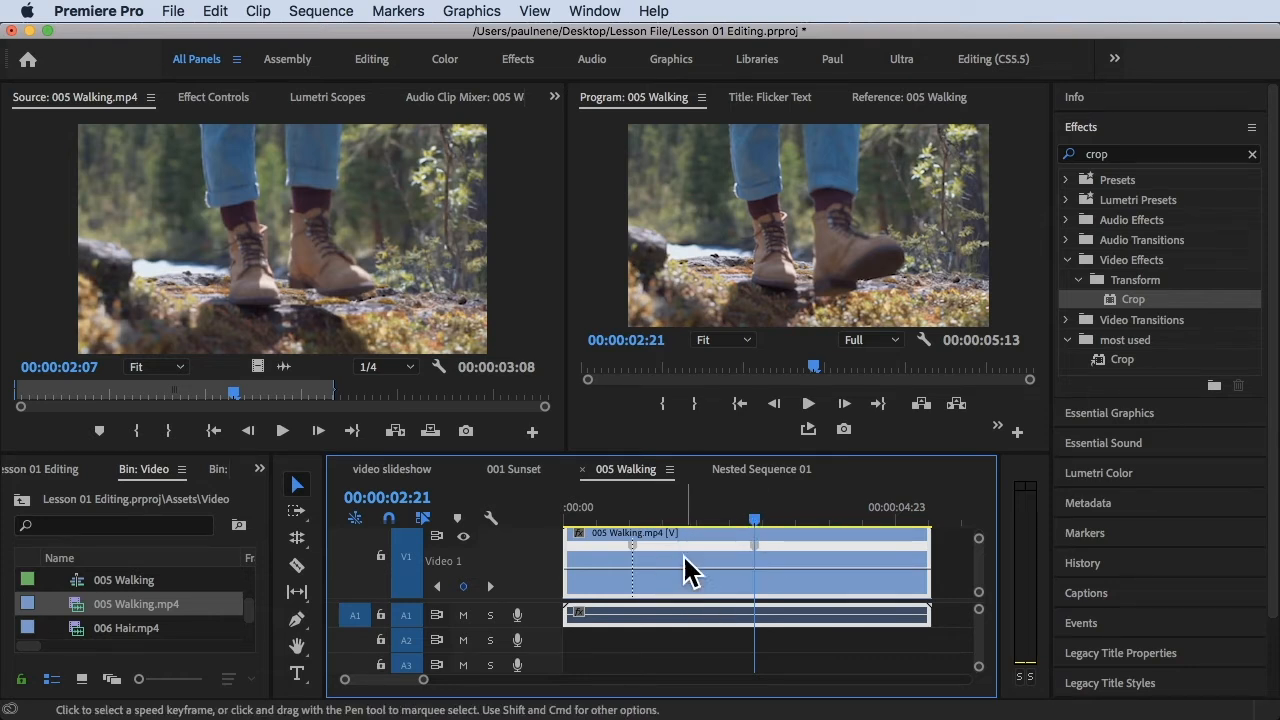
- Raise the clip's speed between the two speed keyframes to about 288%
{"action": "left_click_drag", "start_coordinate": [715, 516], "coordinate": [646, 522]}
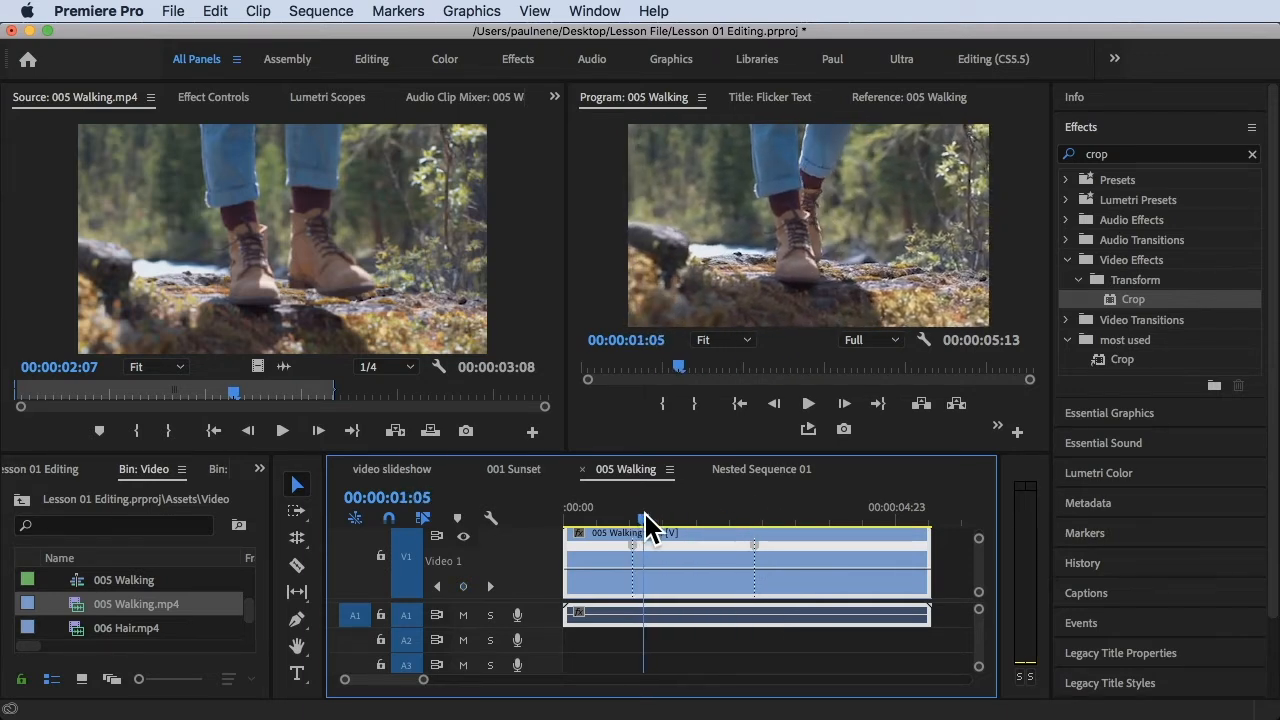
{"action": "left_click", "coordinate": [297, 487]}
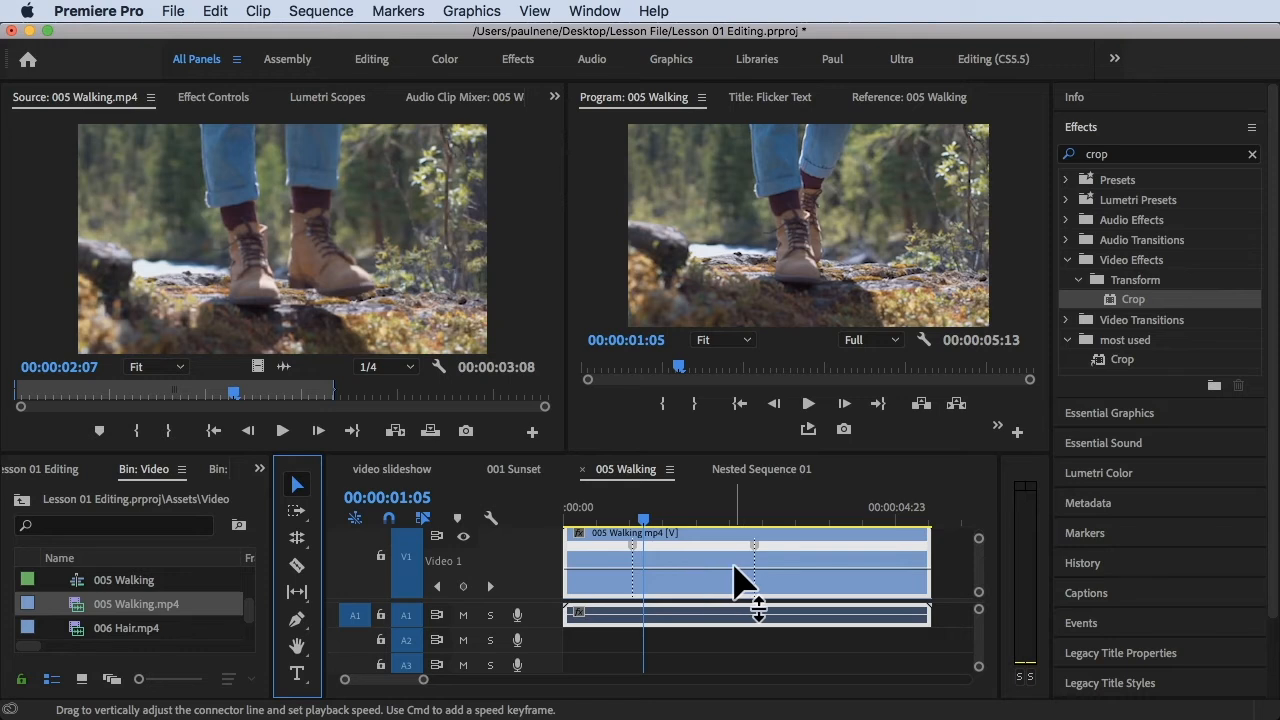
{"action": "left_click_drag", "start_coordinate": [701, 569], "coordinate": [701, 562]}
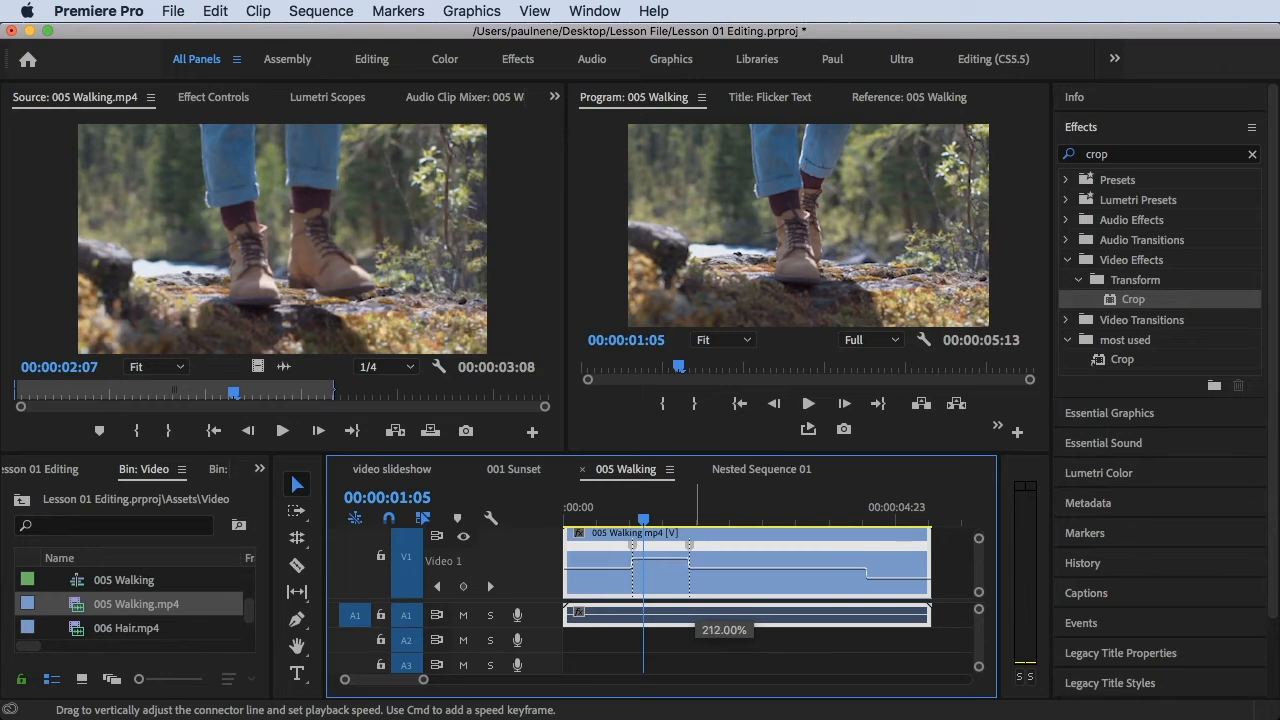
{"action": "left_click_drag", "start_coordinate": [658, 557], "coordinate": [658, 554]}
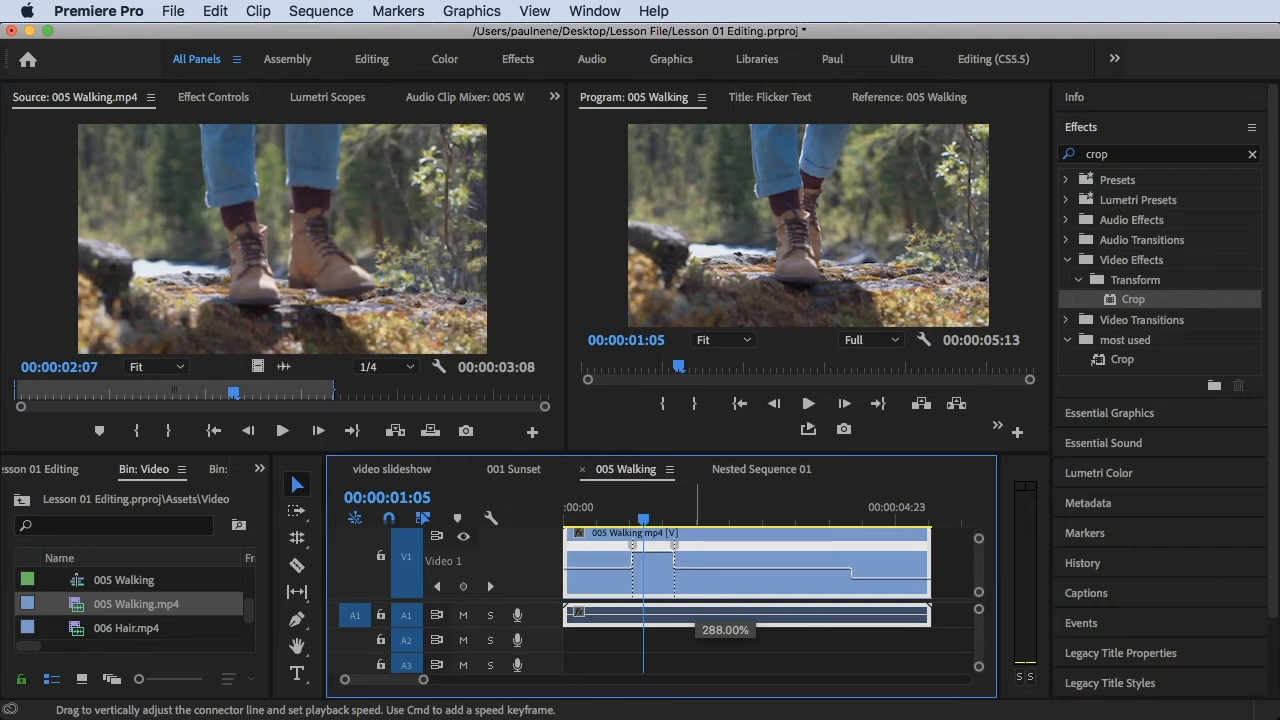
{"action": "left_click_drag", "start_coordinate": [655, 548], "coordinate": [655, 546]}
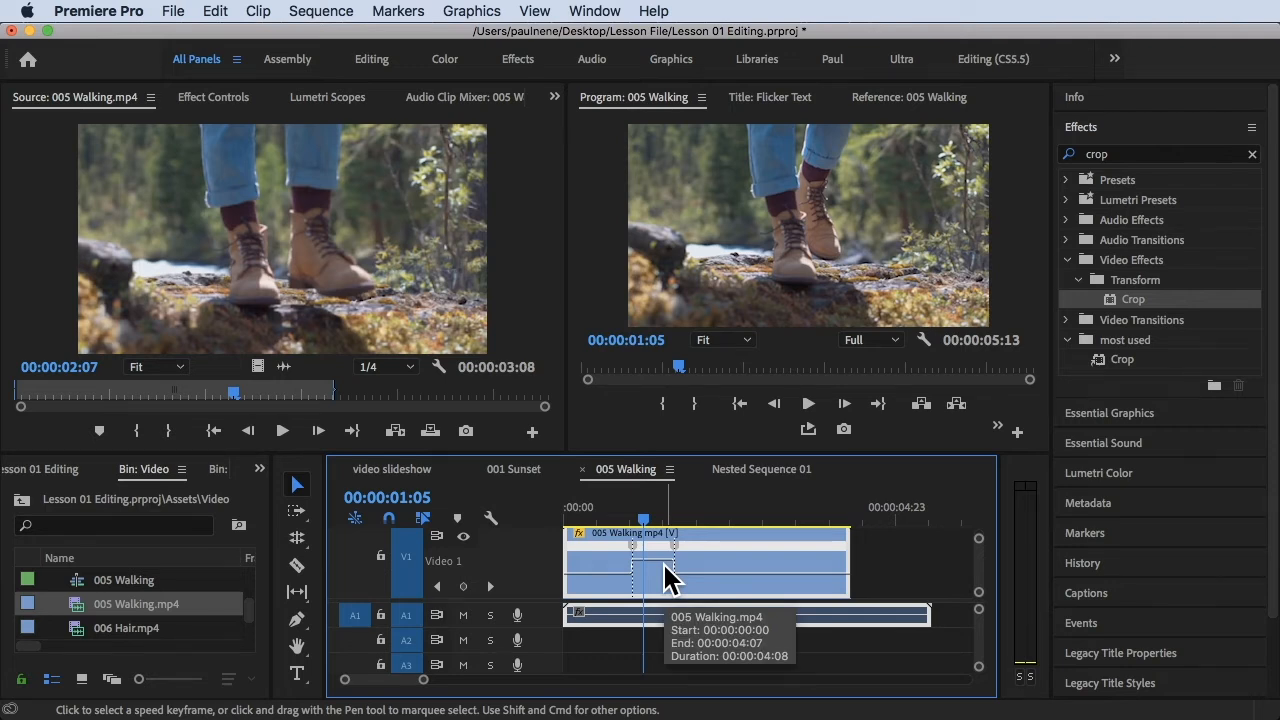
- Play the sequence from near its start through the sped-up section to check the speed change
{"action": "left_click_drag", "start_coordinate": [643, 517], "coordinate": [573, 505]}
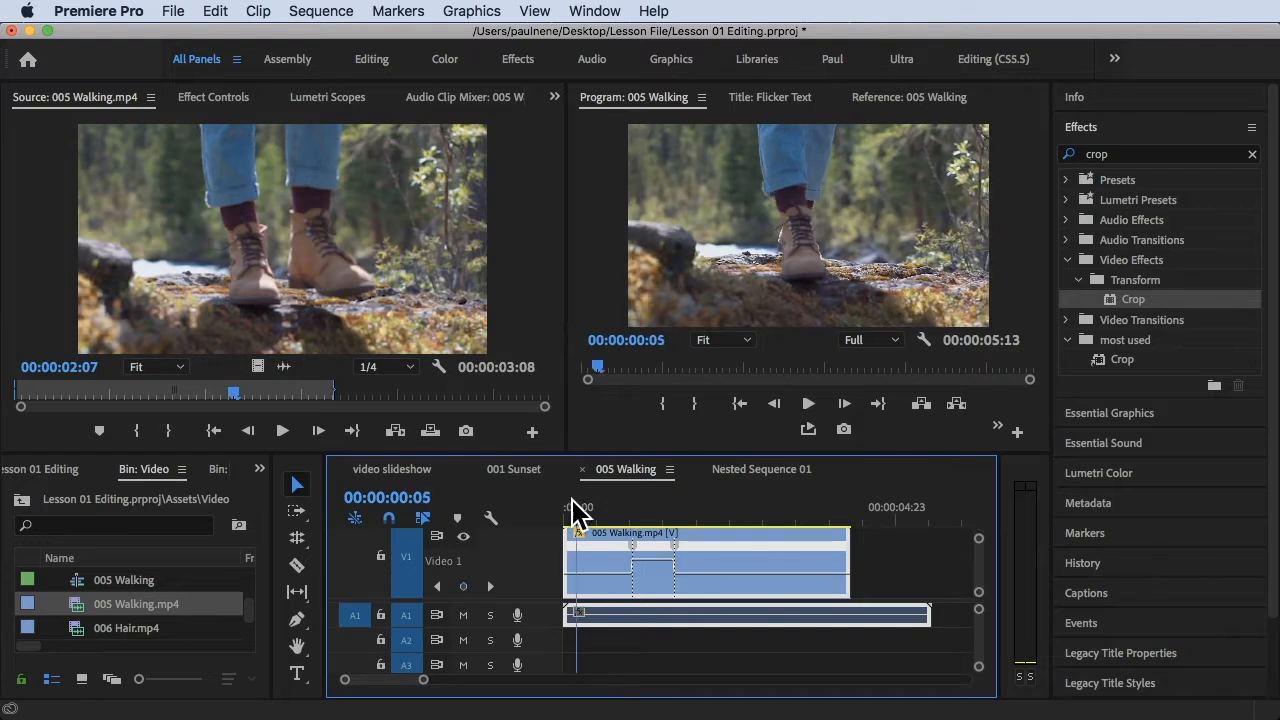
{"action": "key", "text": "space"}
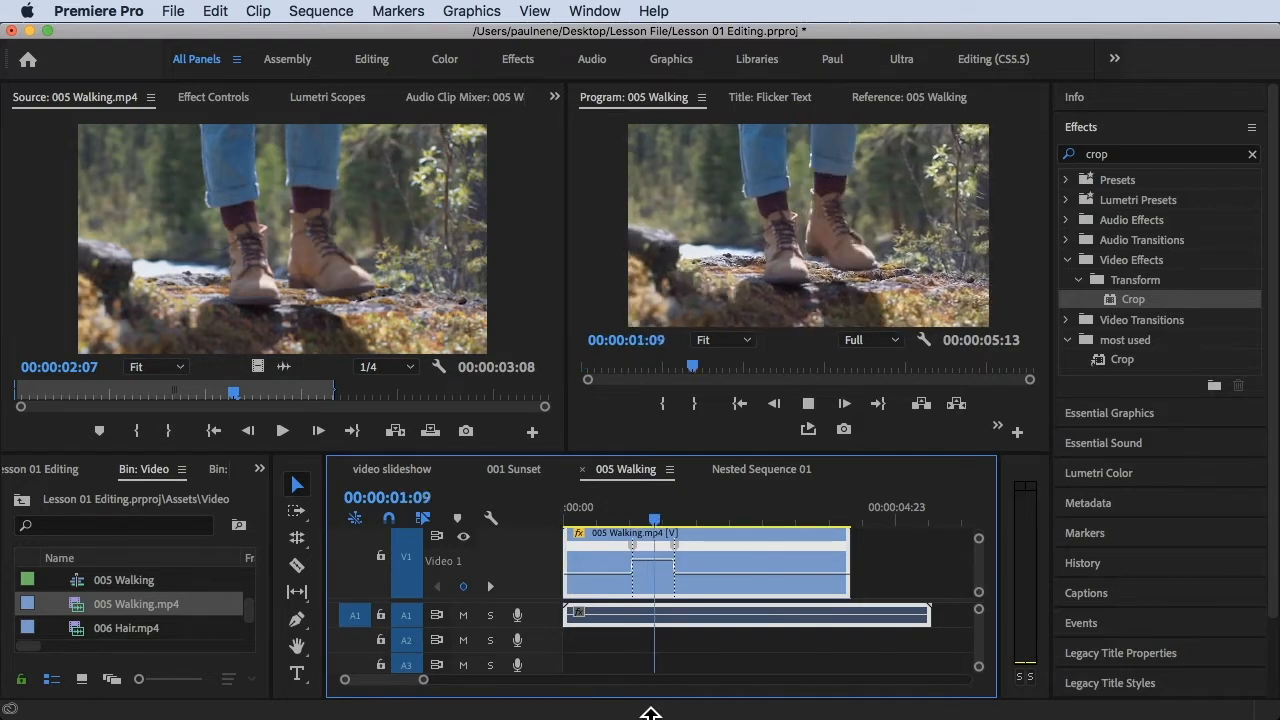
{"action": "key", "text": "space"}
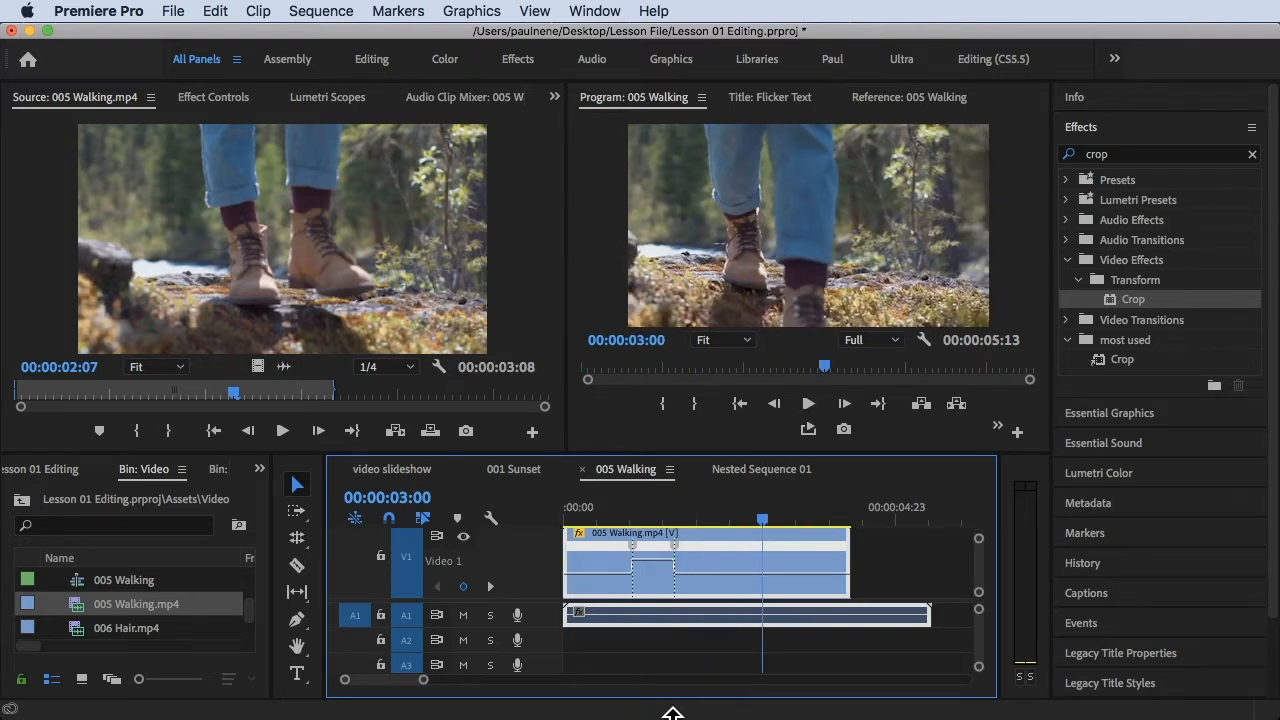
- Increase the clip's speed between the two speed keyframes to about 531%
{"action": "left_click", "coordinate": [628, 507]}
{"action": "mouse_move", "coordinate": [638, 503]}
{"action": "left_mouse_down"}
{"action": "mouse_move", "coordinate": [700, 512]}
{"action": "mouse_move", "coordinate": [629, 495]}
{"action": "left_mouse_up"}
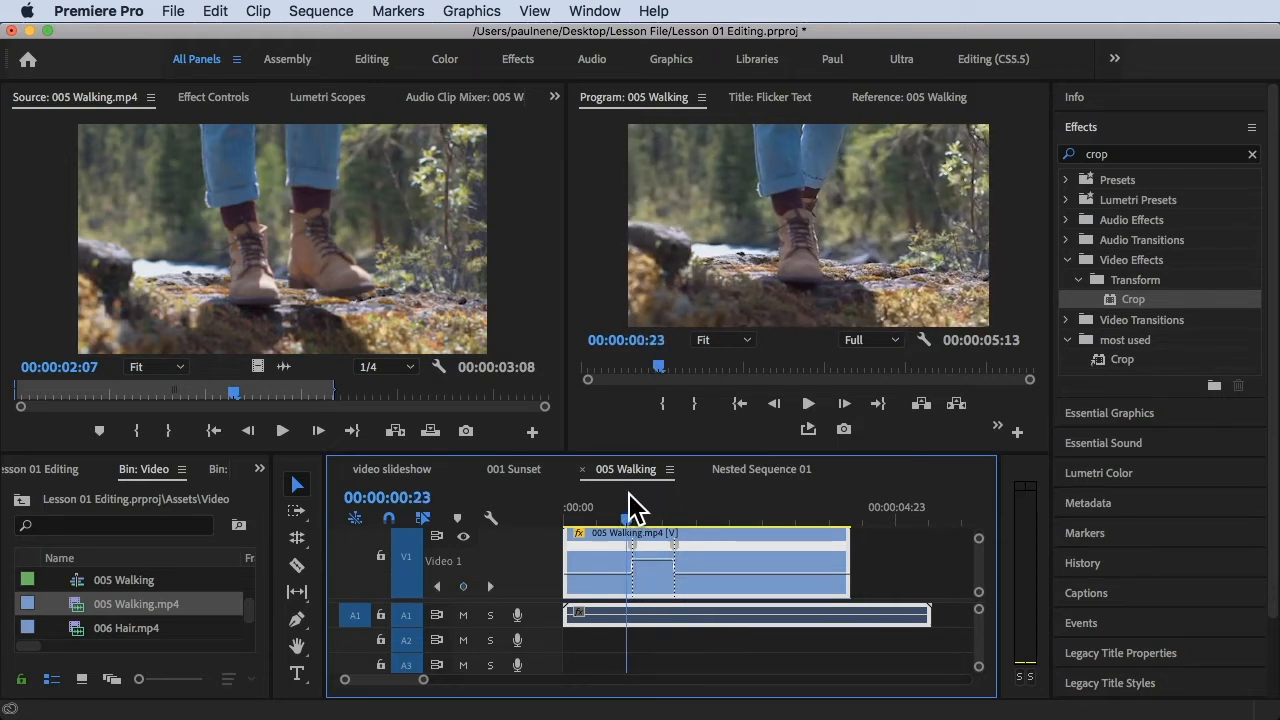
{"action": "left_click_drag", "start_coordinate": [653, 559], "coordinate": [645, 545]}
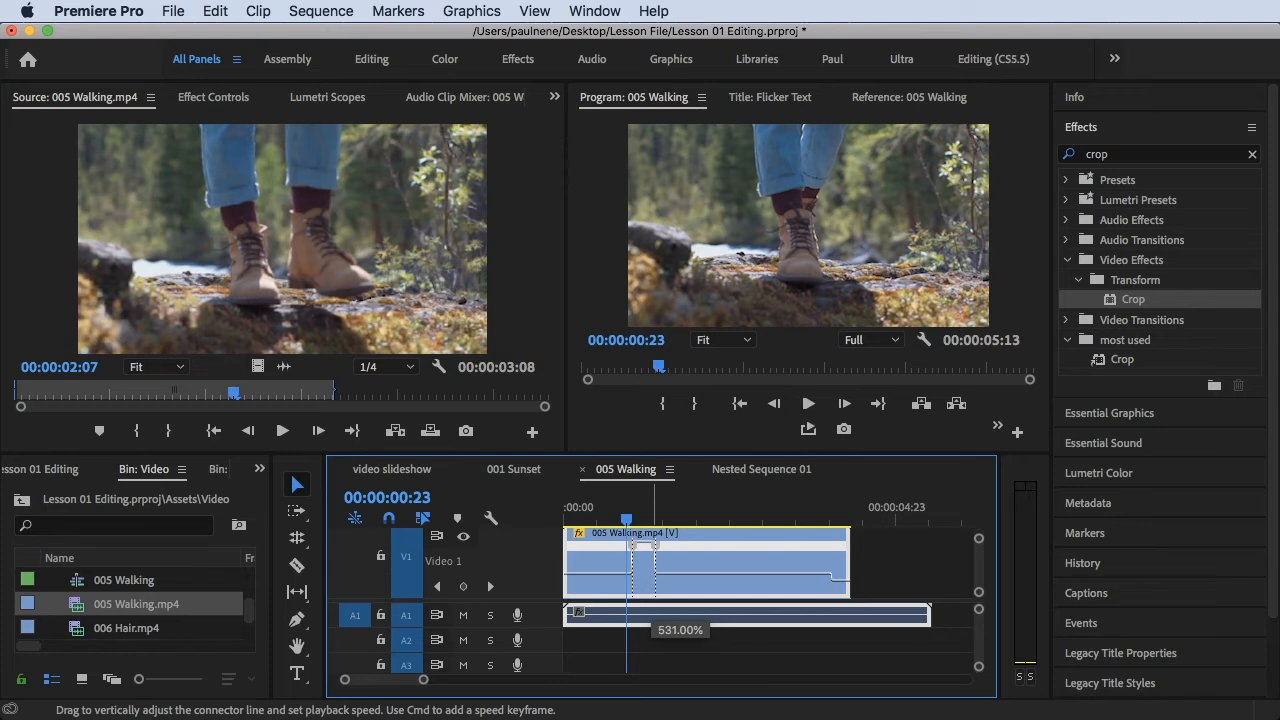
{"action": "left_click_drag", "start_coordinate": [645, 543], "coordinate": [645, 540]}
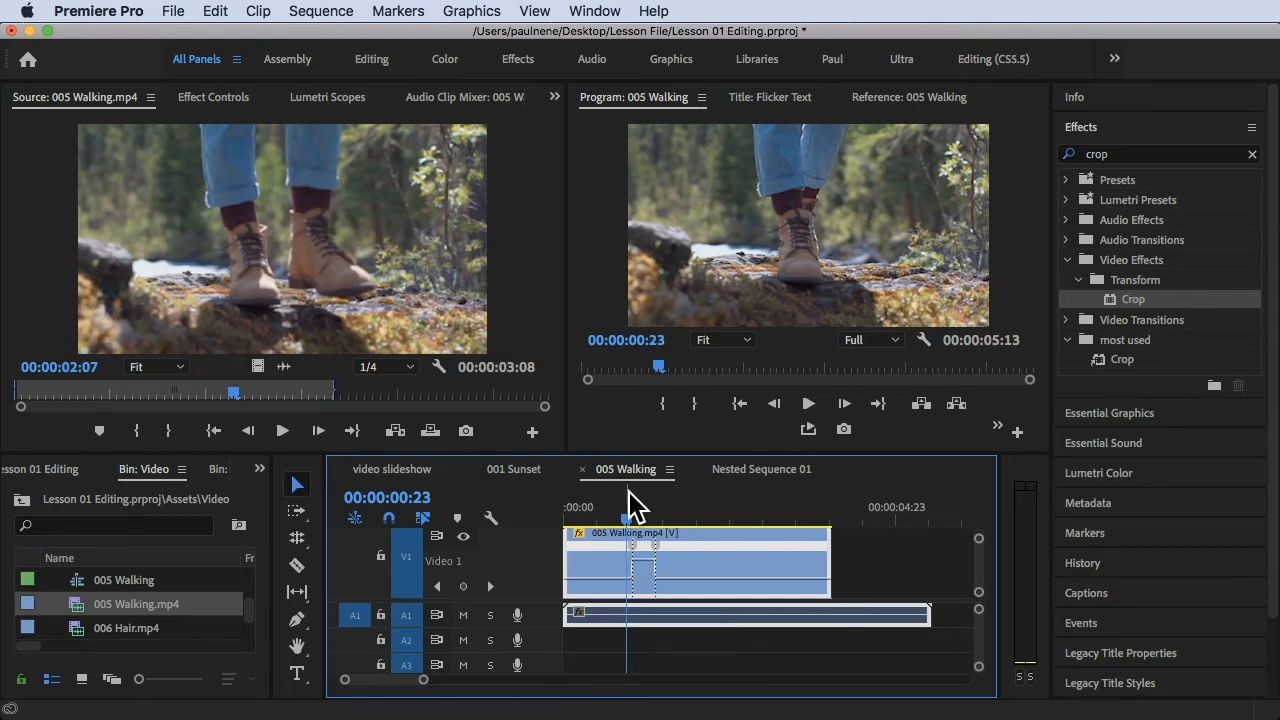
- Play the sequence from the beginning past the second speed keyframe to review the faster section
{"action": "mouse_move", "coordinate": [626, 472]}
{"action": "left_mouse_down"}
{"action": "mouse_move", "coordinate": [490, 490]}
{"action": "mouse_move", "coordinate": [651, 458]}
{"action": "mouse_move", "coordinate": [636, 494]}
{"action": "left_mouse_up"}
{"action": "key", "text": "Home"}
{"action": "key", "text": "space"}
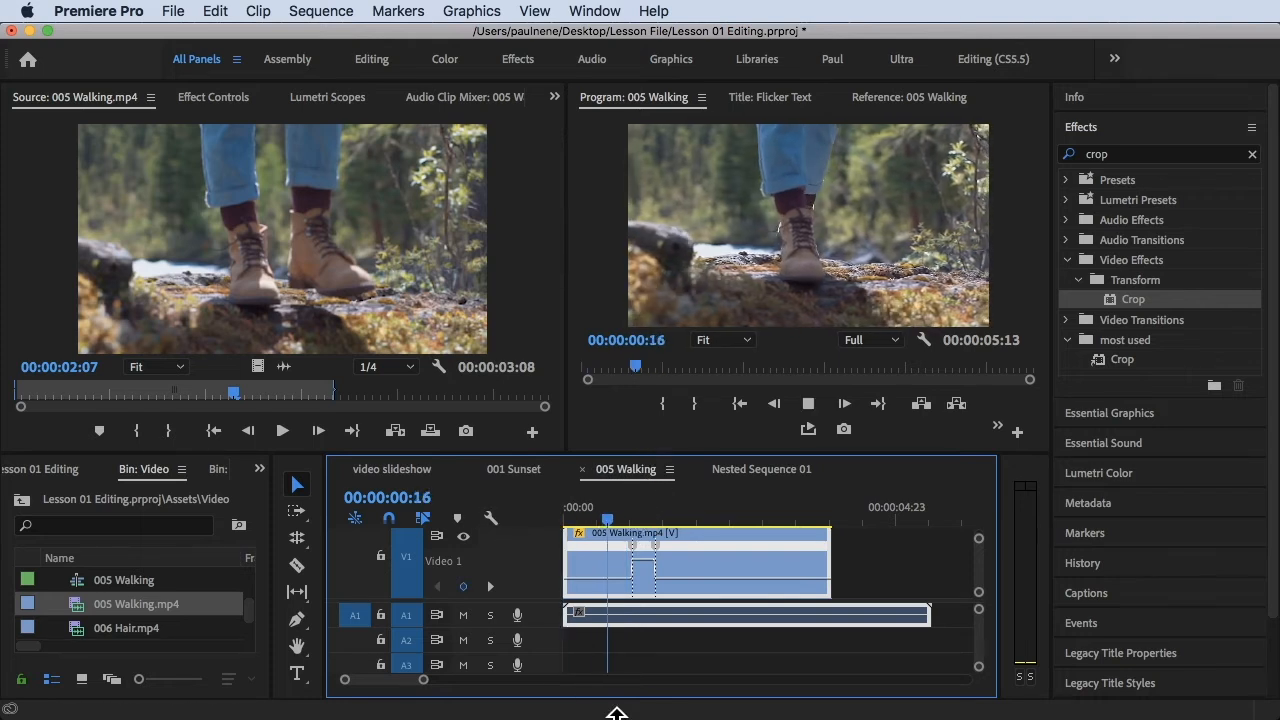
{"action": "key", "text": "space"}
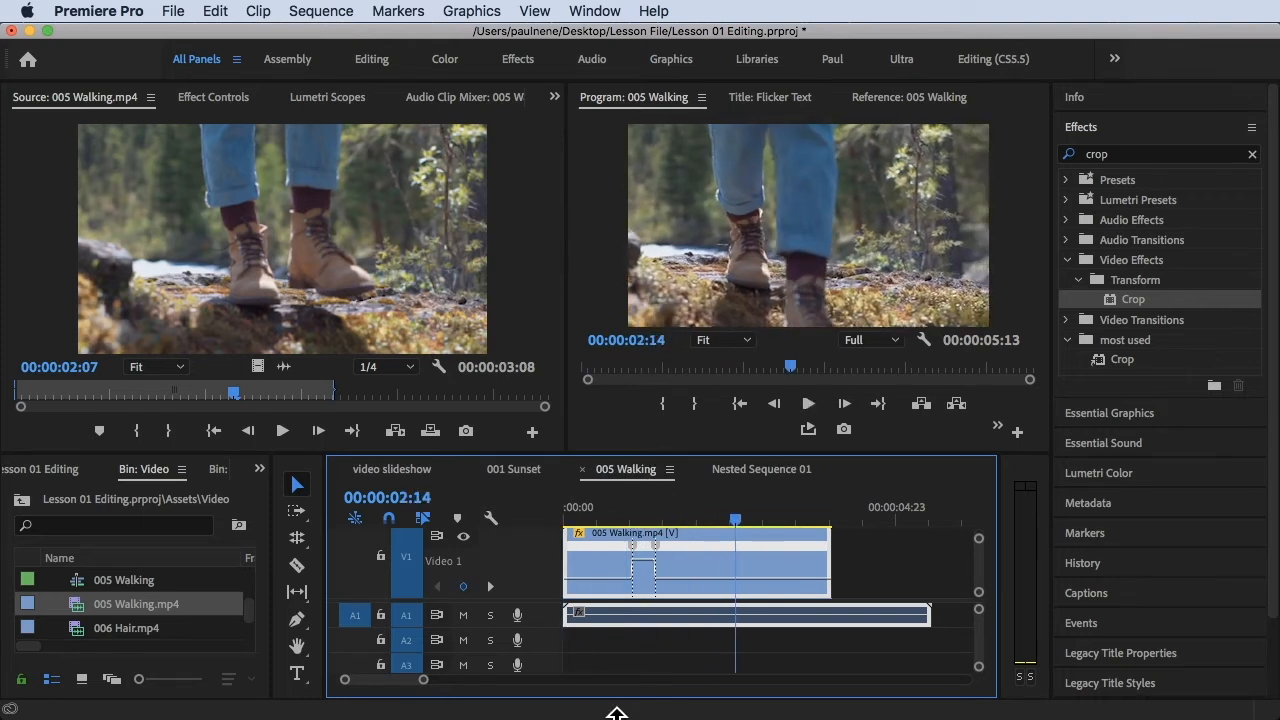
- Split both speed keyframes apart so the speed ramps gradually into and out of the fast section
{"action": "left_click_drag", "start_coordinate": [628, 510], "coordinate": [635, 506]}
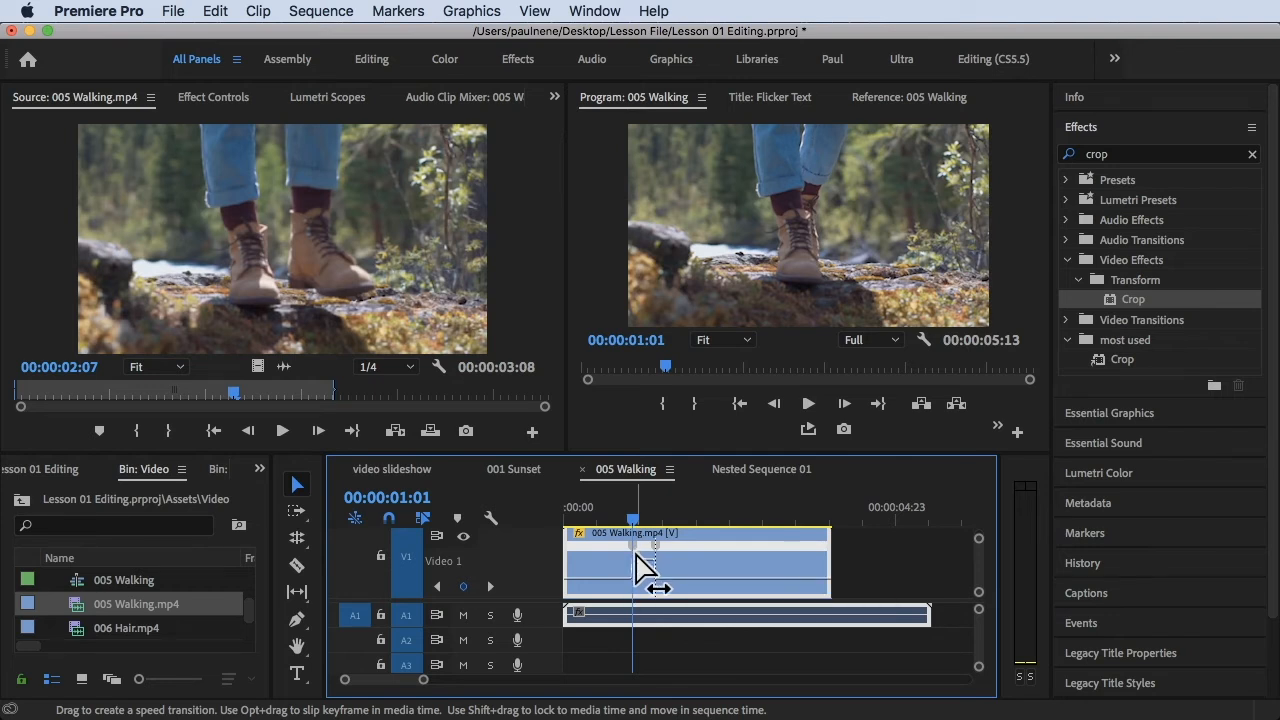
{"action": "key", "text": "equal"}
{"action": "key", "text": "equal"}
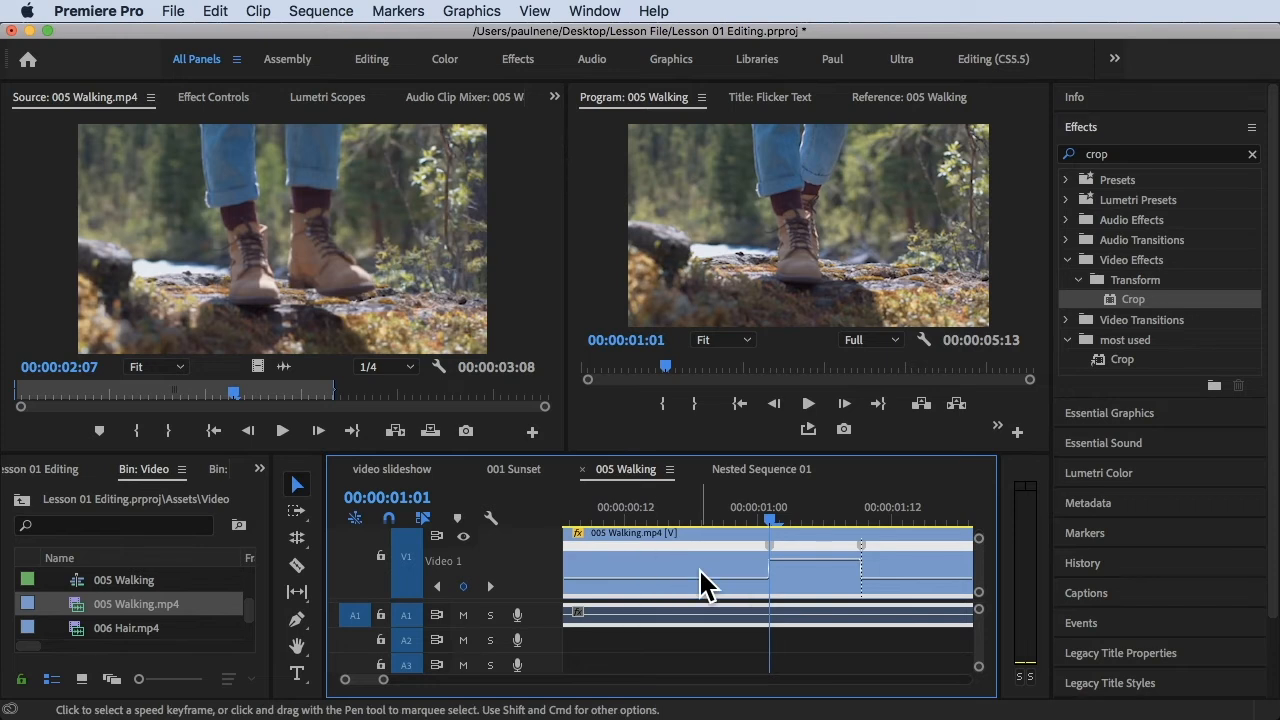
{"action": "scroll", "coordinate": [705, 612], "scroll_direction": "right", "scroll_amount": 3}
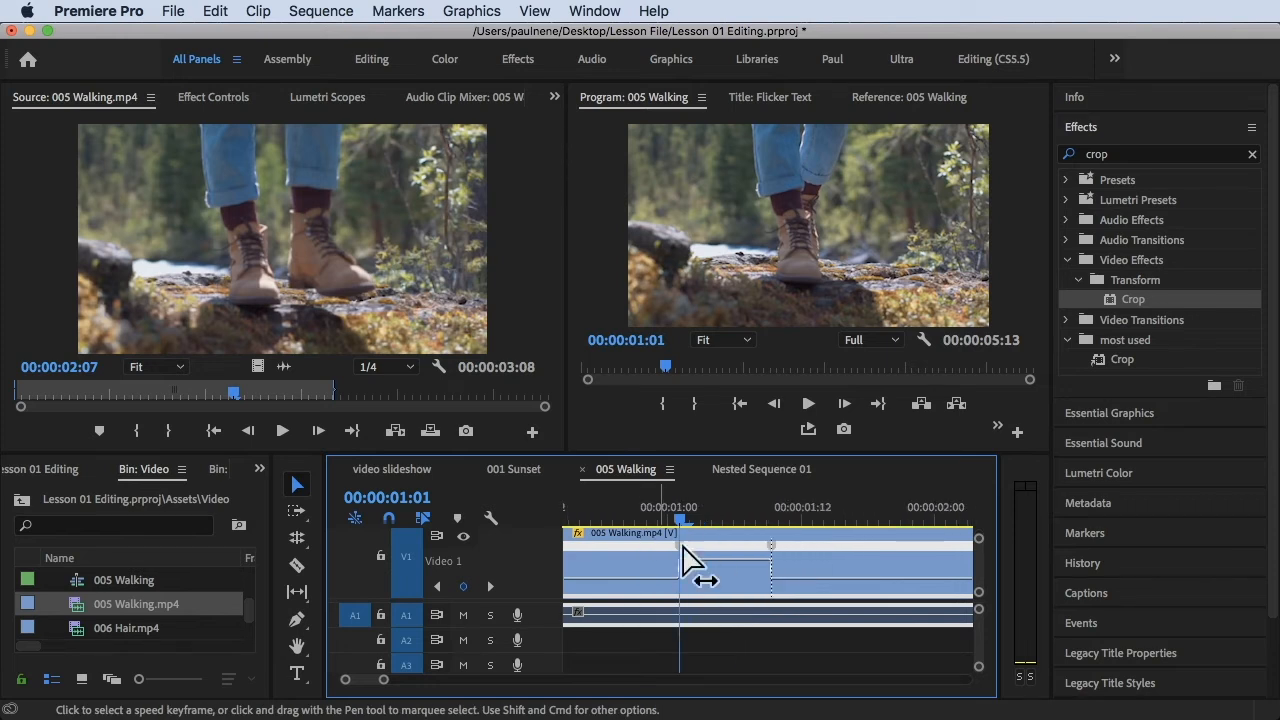
{"action": "left_click_drag", "start_coordinate": [685, 558], "coordinate": [735, 557]}
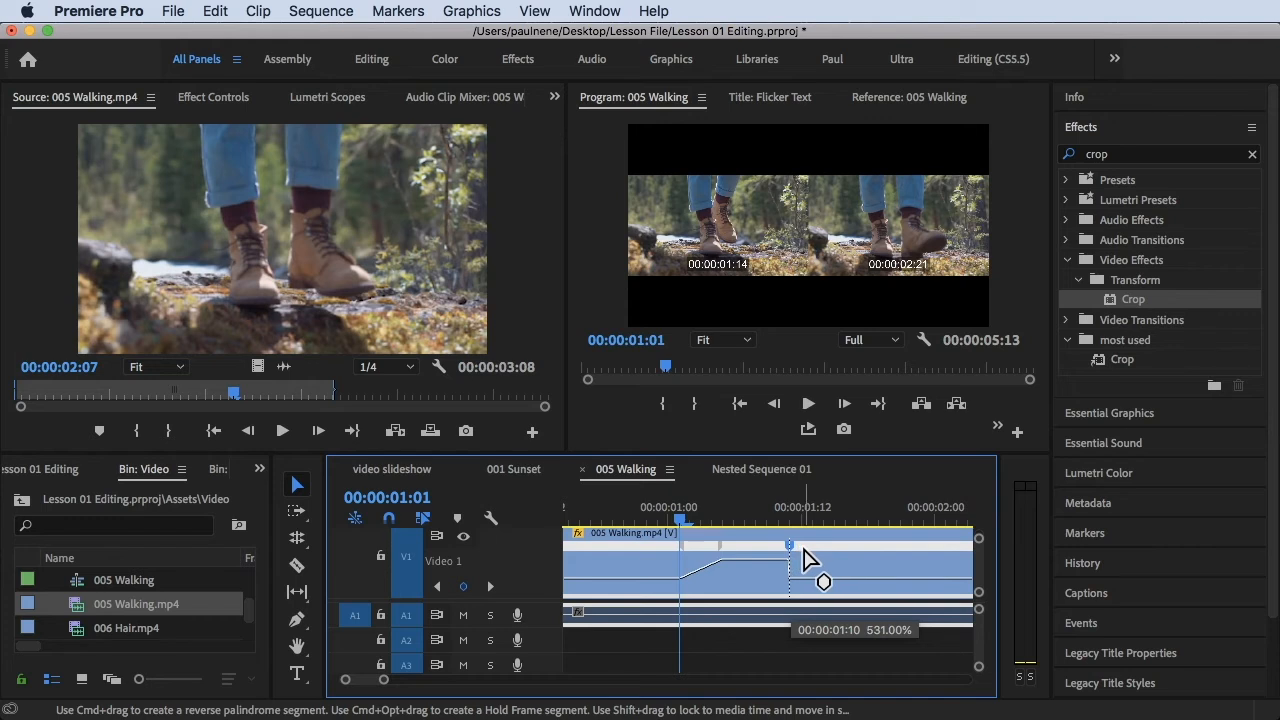
{"action": "left_click_drag", "start_coordinate": [791, 546], "coordinate": [830, 549]}
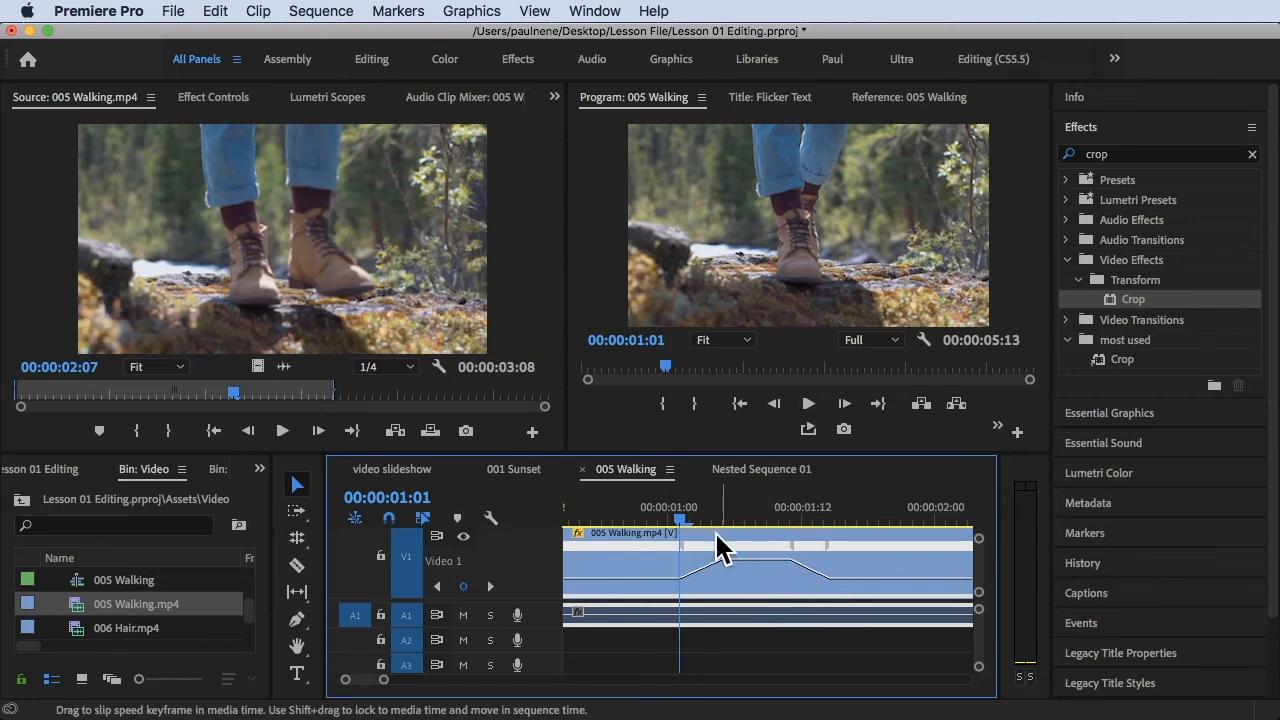
- Play the sequence from near its start through both gradual speed transitions
{"action": "left_click_drag", "start_coordinate": [684, 520], "coordinate": [520, 530]}
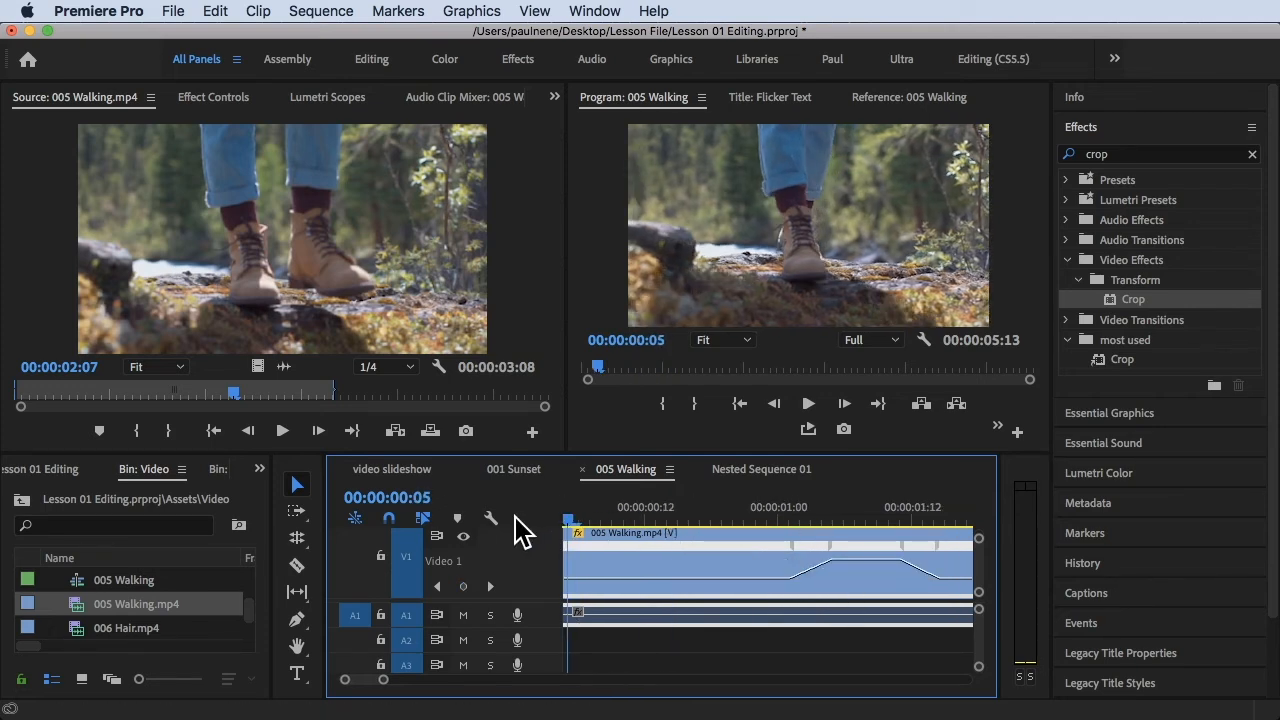
{"action": "key", "text": "space"}
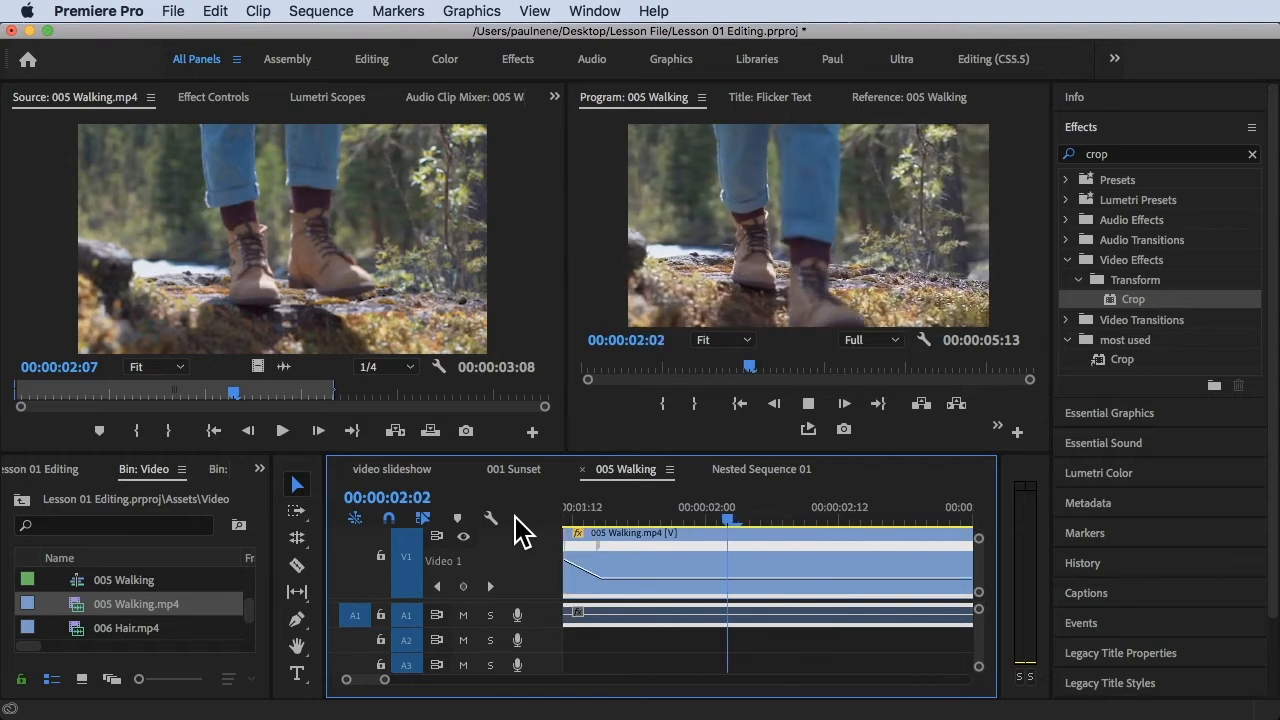
{"action": "key", "text": "space"}
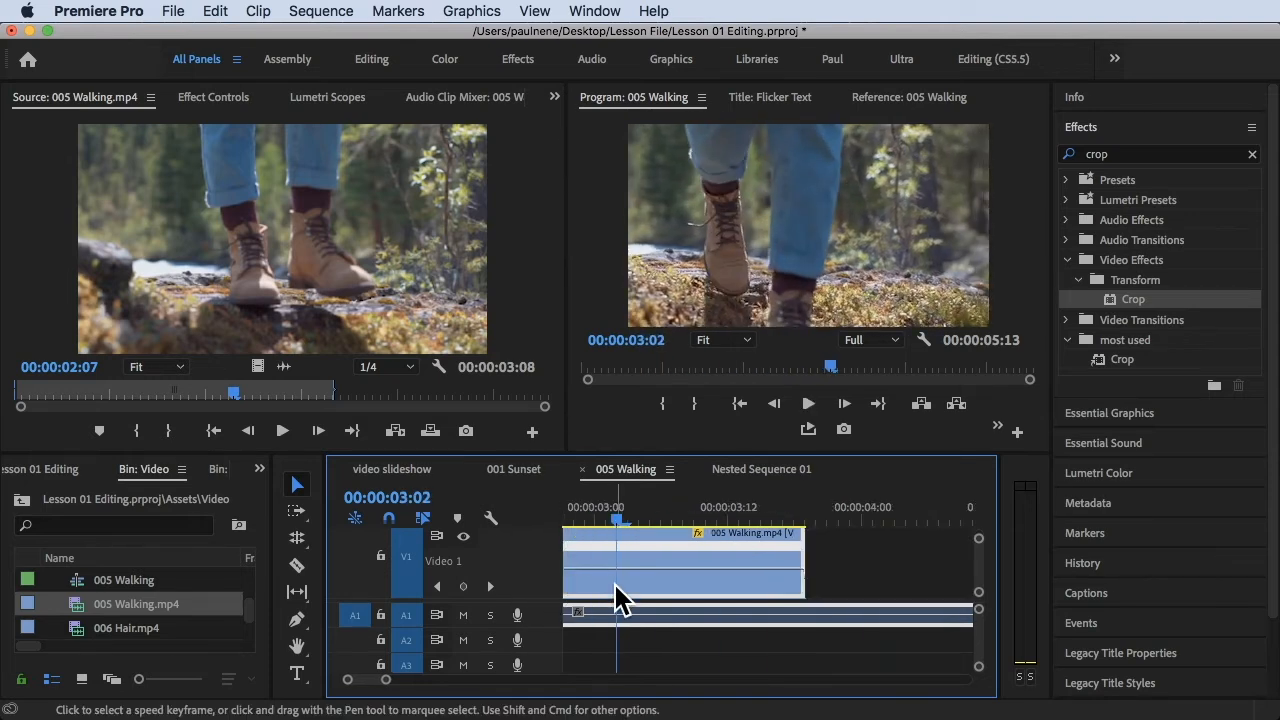
- Raise the speed of the section between the ramps to about 909% and play the sequence from the beginning
{"action": "scroll", "coordinate": [615, 583], "scroll_direction": "down", "scroll_amount": 5}
{"action": "scroll", "coordinate": [615, 583], "scroll_direction": "left", "scroll_amount": 5}
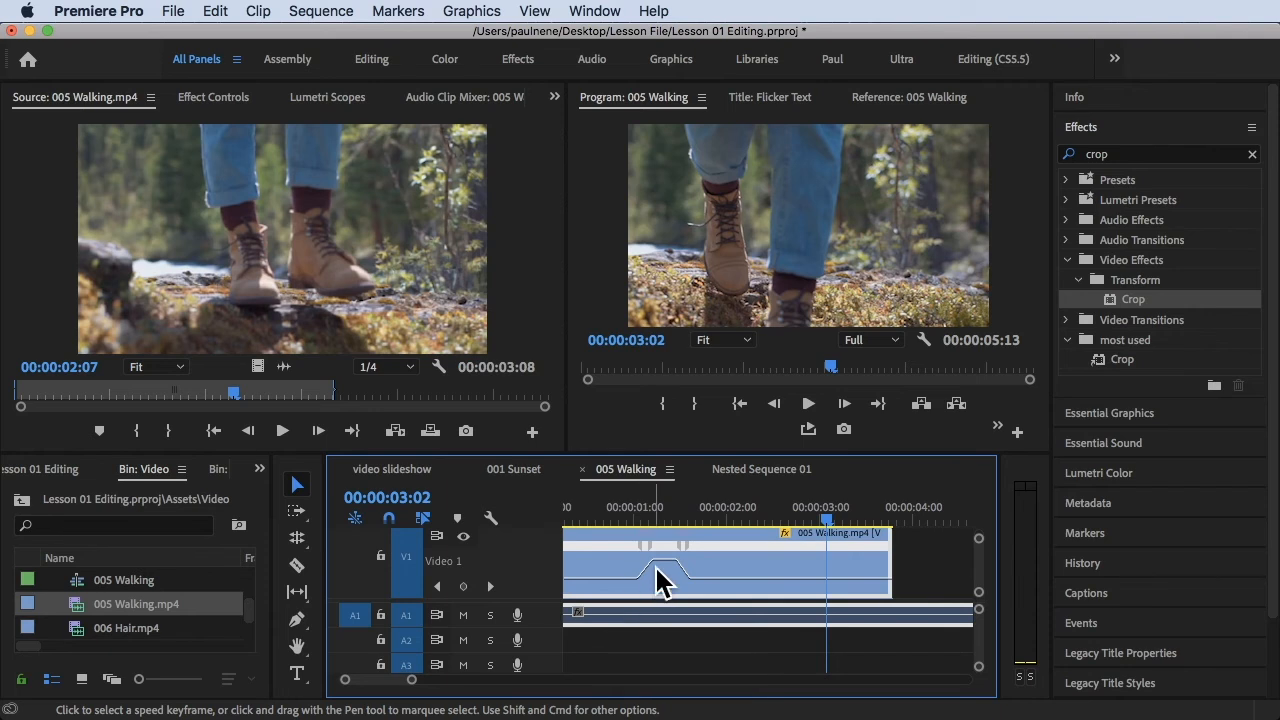
{"action": "left_click_drag", "start_coordinate": [662, 515], "coordinate": [644, 516]}
{"action": "left_click_drag", "start_coordinate": [662, 559], "coordinate": [662, 560]}
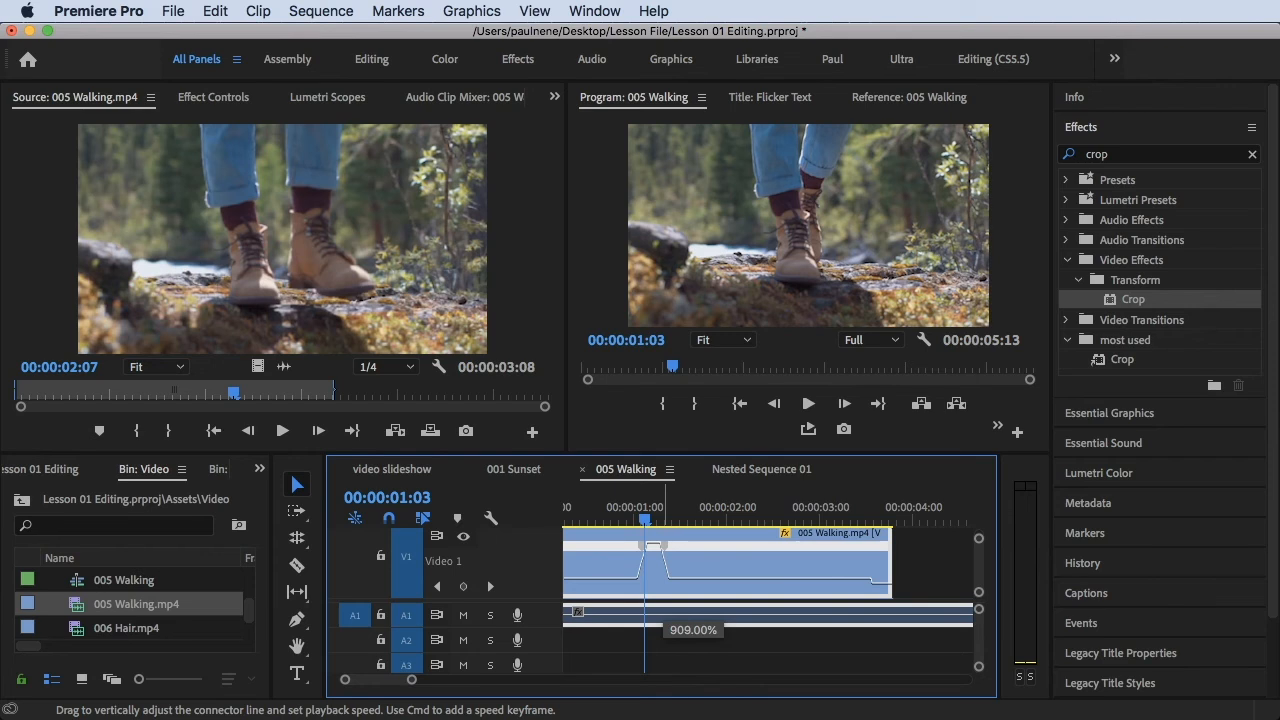
{"action": "left_click_drag", "start_coordinate": [652, 545], "coordinate": [652, 540]}
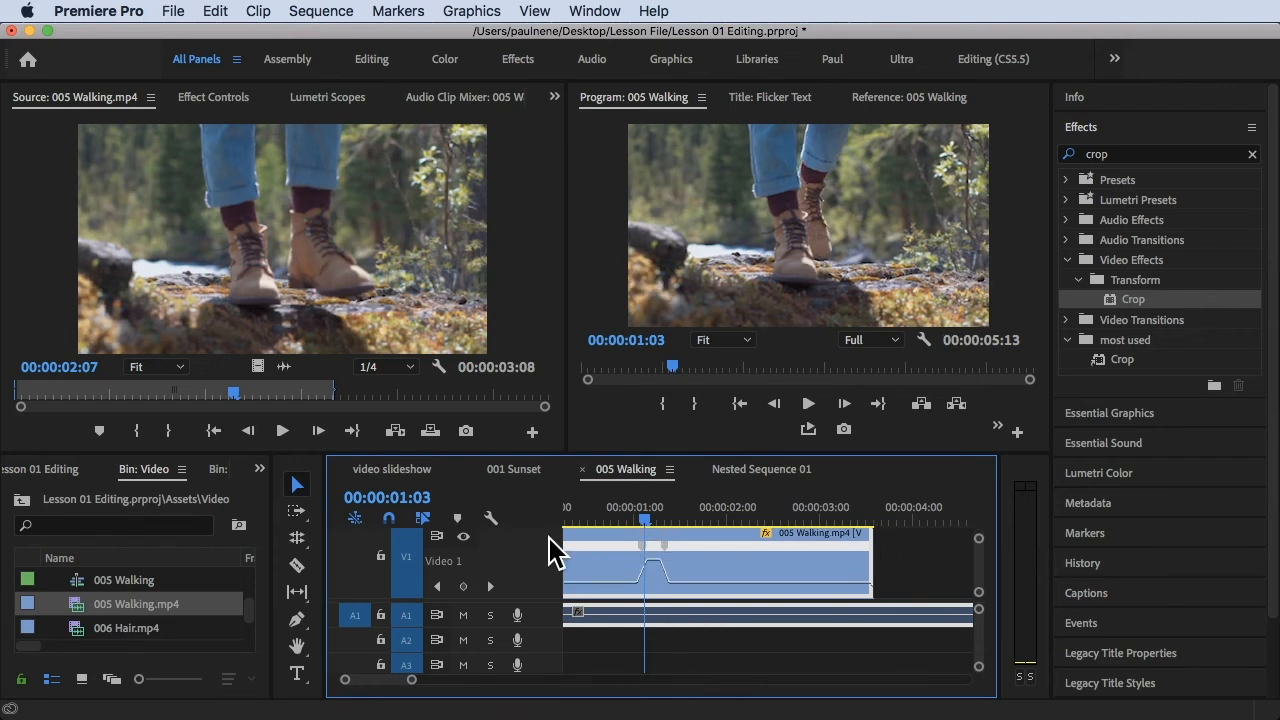
{"action": "key", "text": "Home"}
{"action": "key", "text": "space"}
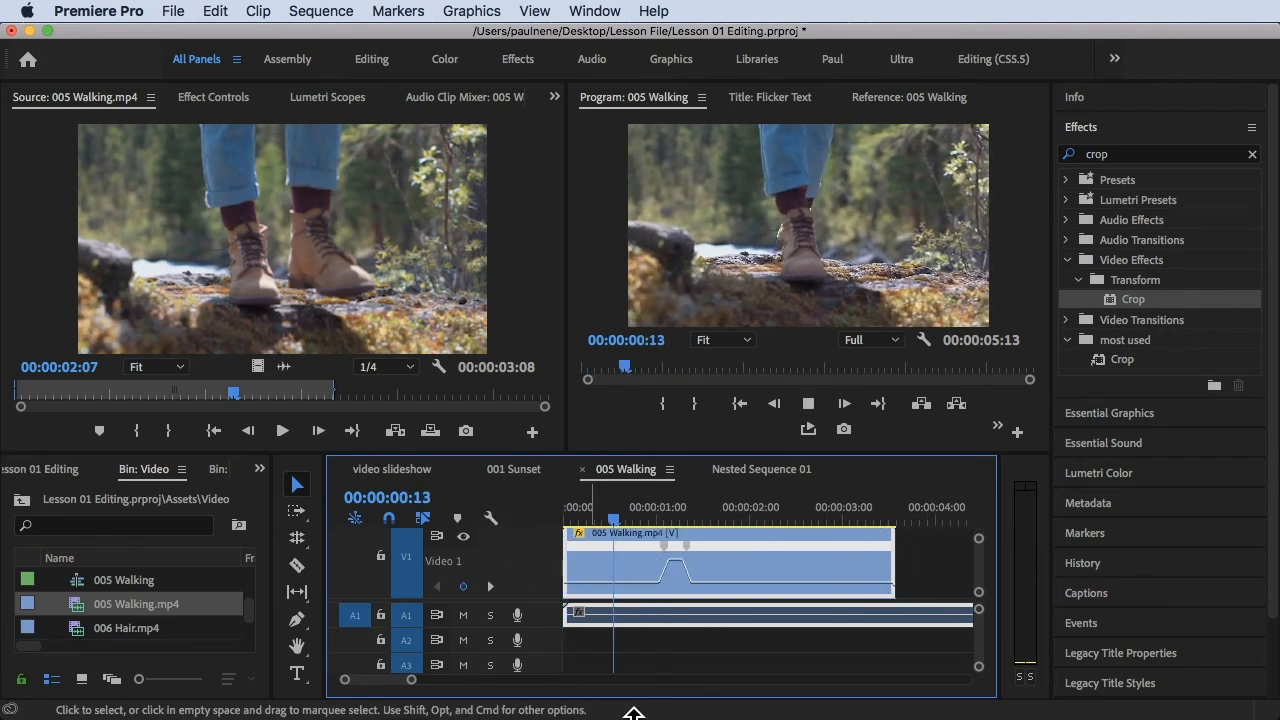
- Raise the speed of the fast section between the two ramps on the 005 Walking.mp4 clip even further
{"action": "left_click", "coordinate": [668, 522]}
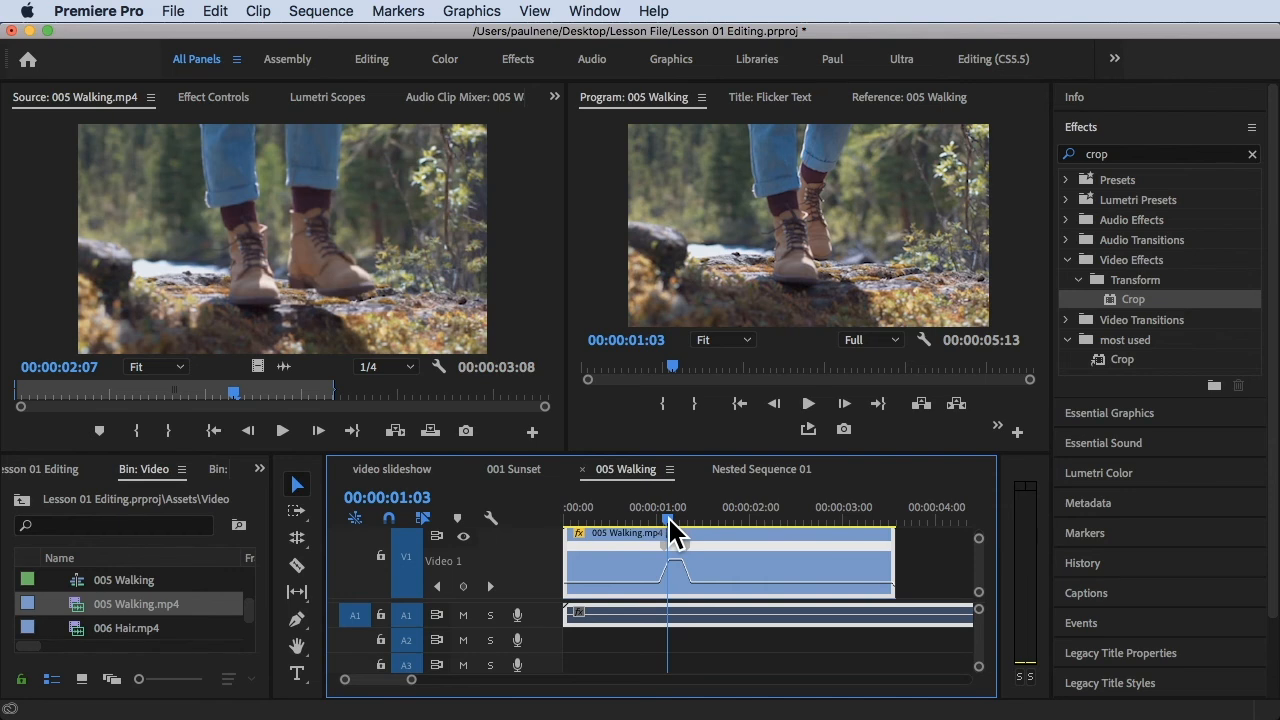
{"action": "left_click_drag", "start_coordinate": [680, 559], "coordinate": [680, 559]}
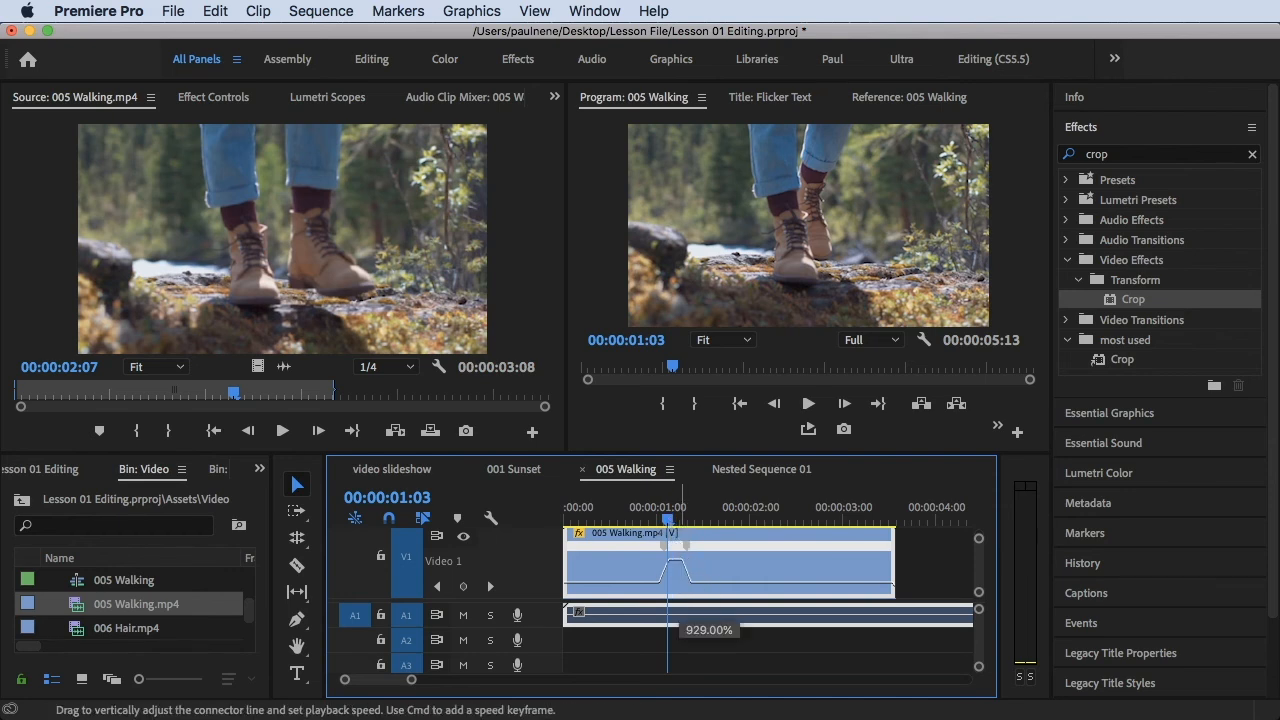
{"action": "left_click_drag", "start_coordinate": [680, 559], "coordinate": [676, 423]}
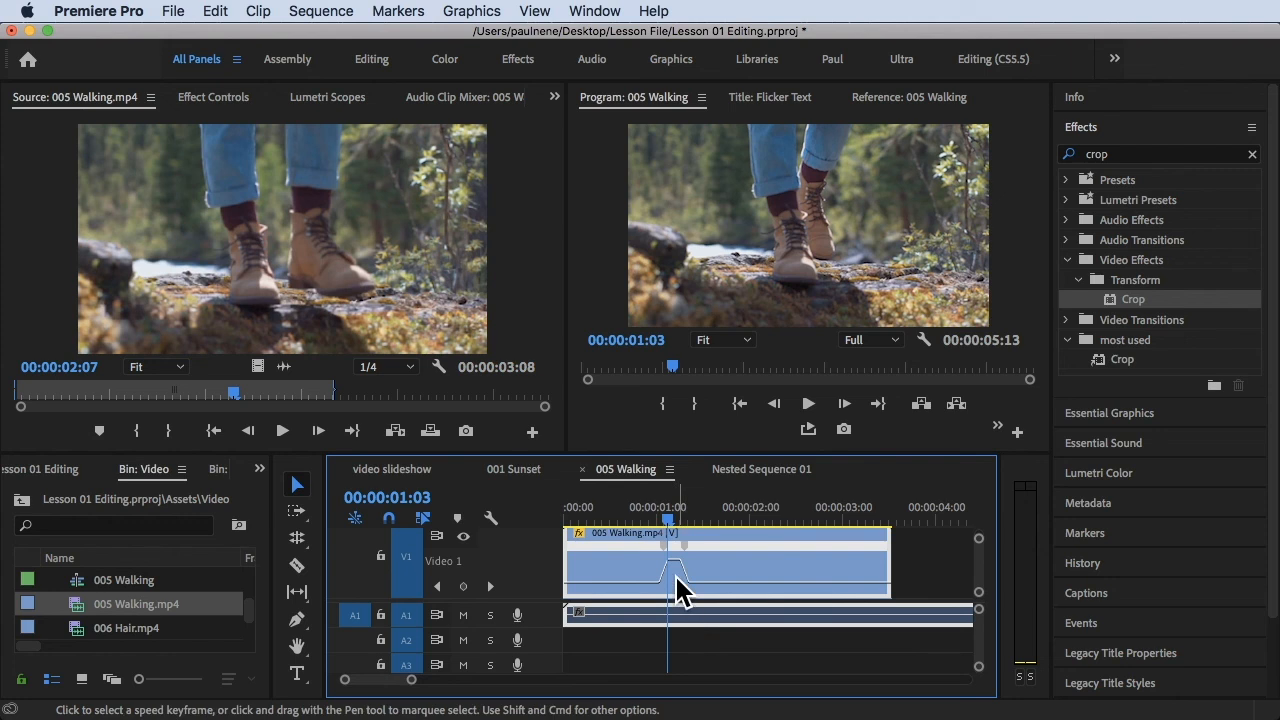
{"action": "left_click_drag", "start_coordinate": [673, 561], "coordinate": [681, 579]}
- Play the sequence from the beginning through the speed ramp, and review it again from the start in full screen
{"action": "left_click_drag", "start_coordinate": [670, 515], "coordinate": [327, 507]}
{"action": "key", "text": "space"}
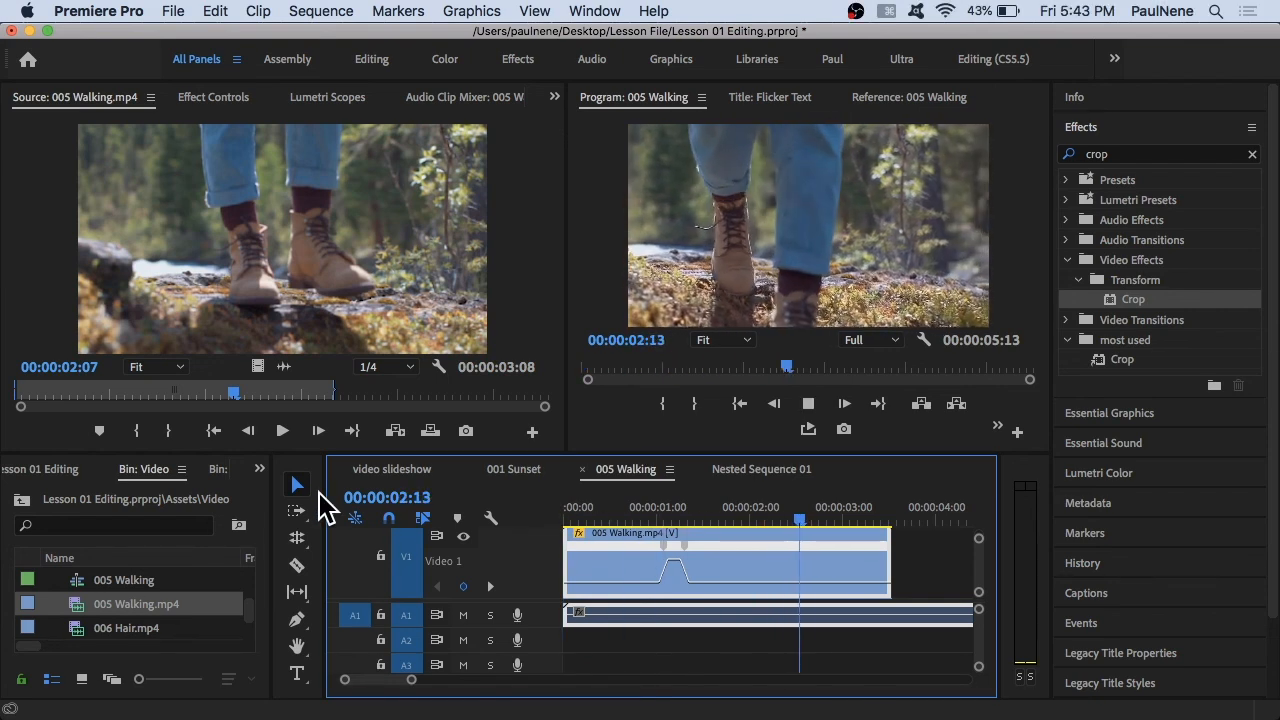
{"action": "key", "text": "space"}
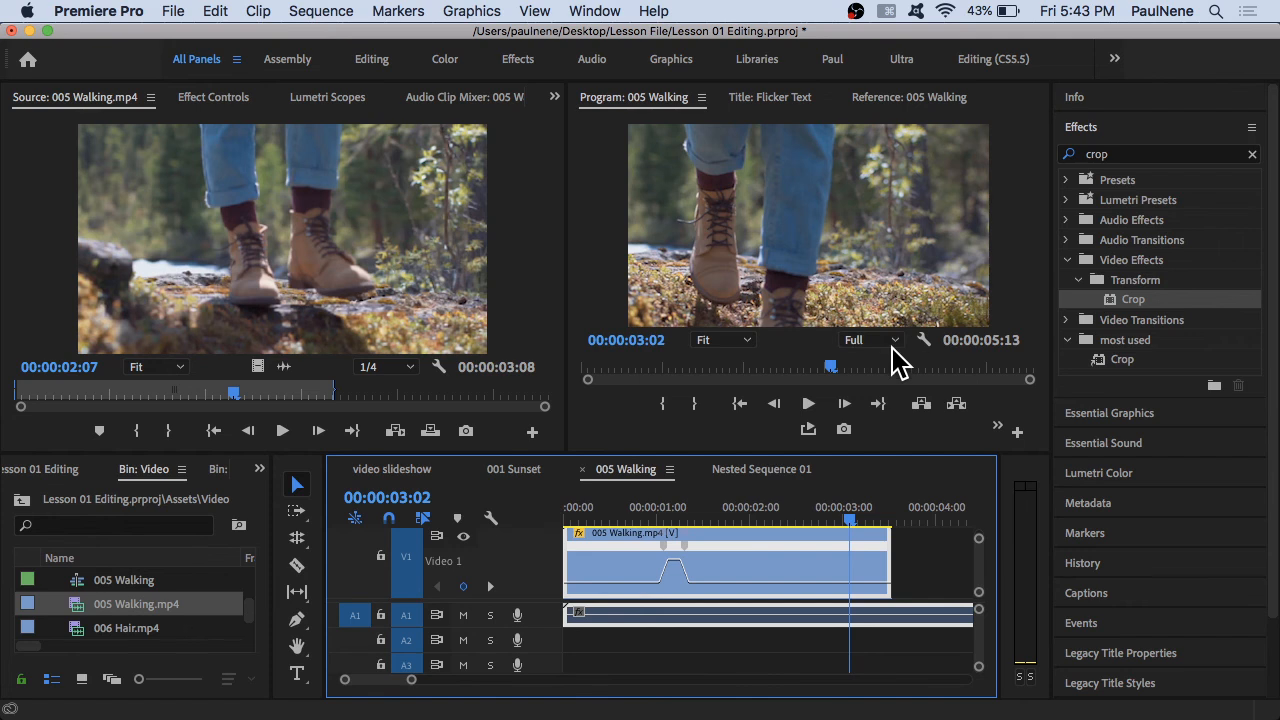
{"action": "left_click", "coordinate": [572, 517]}
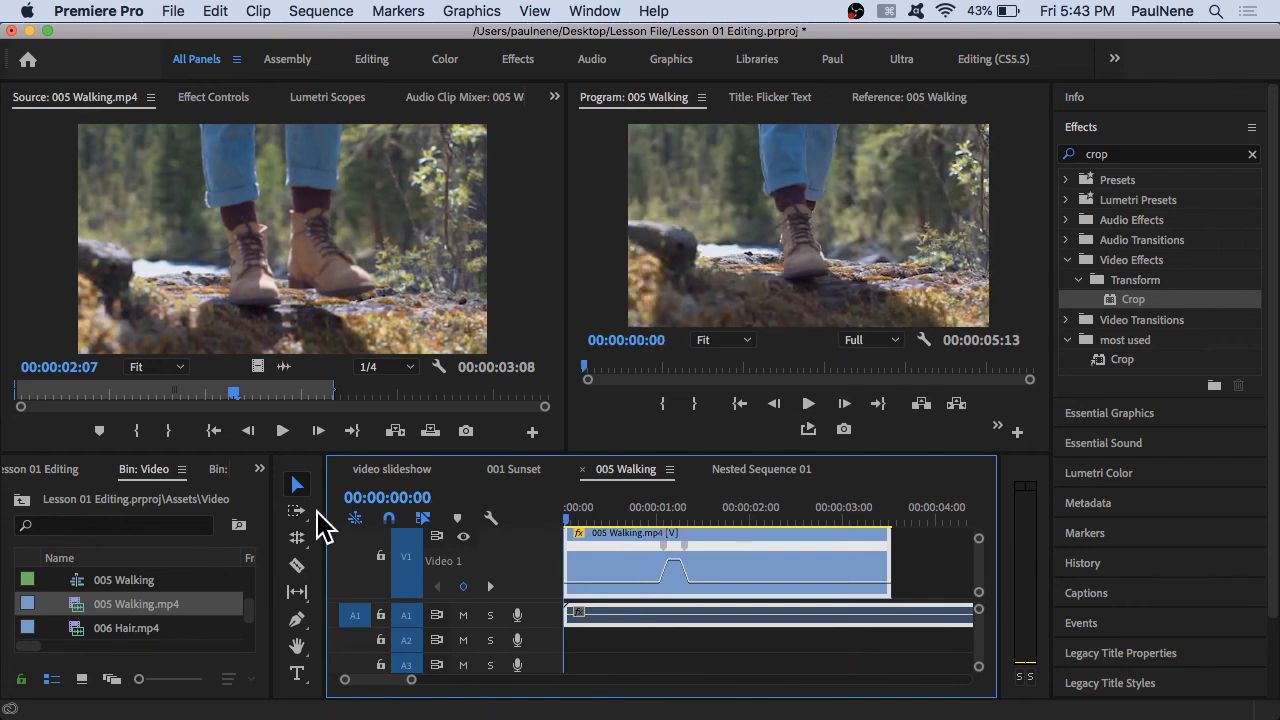
{"action": "key", "text": "ctrl+grave"}
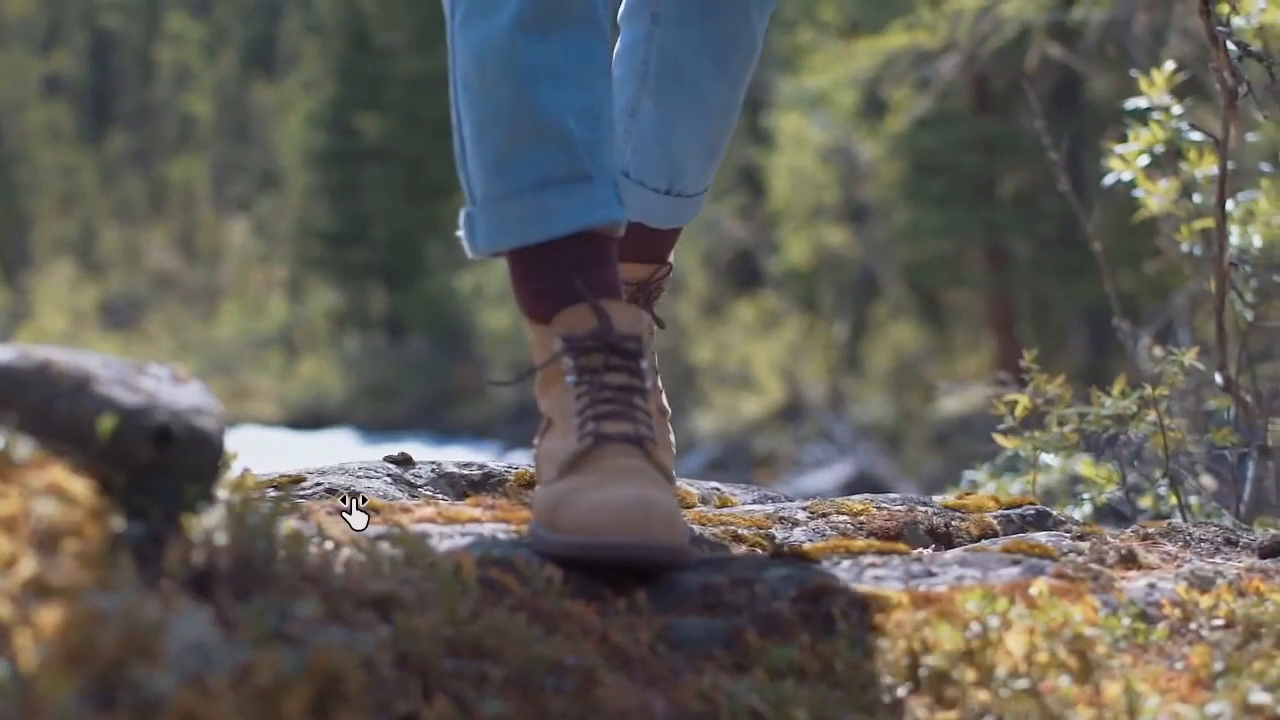